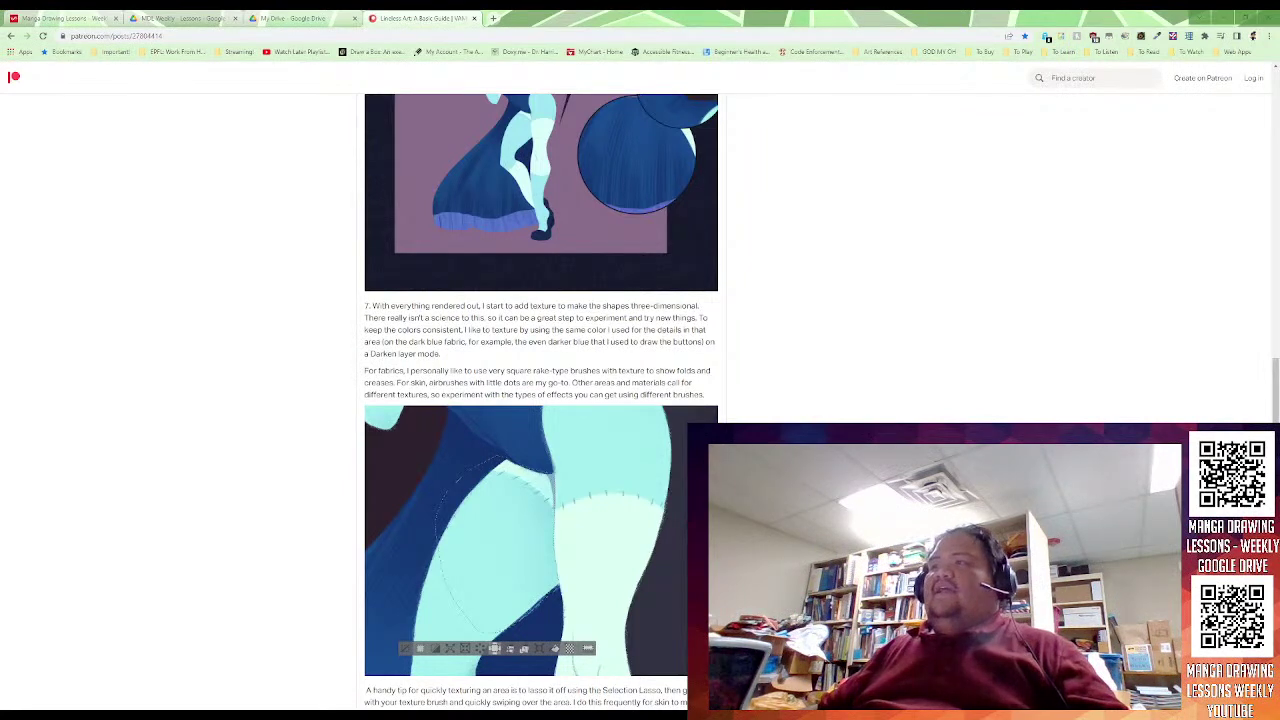
Read the lineless art guide's final steps on texture, flat shadows and lighting, and look back over the earlier steps
scroll(540, 400, "down", 5)
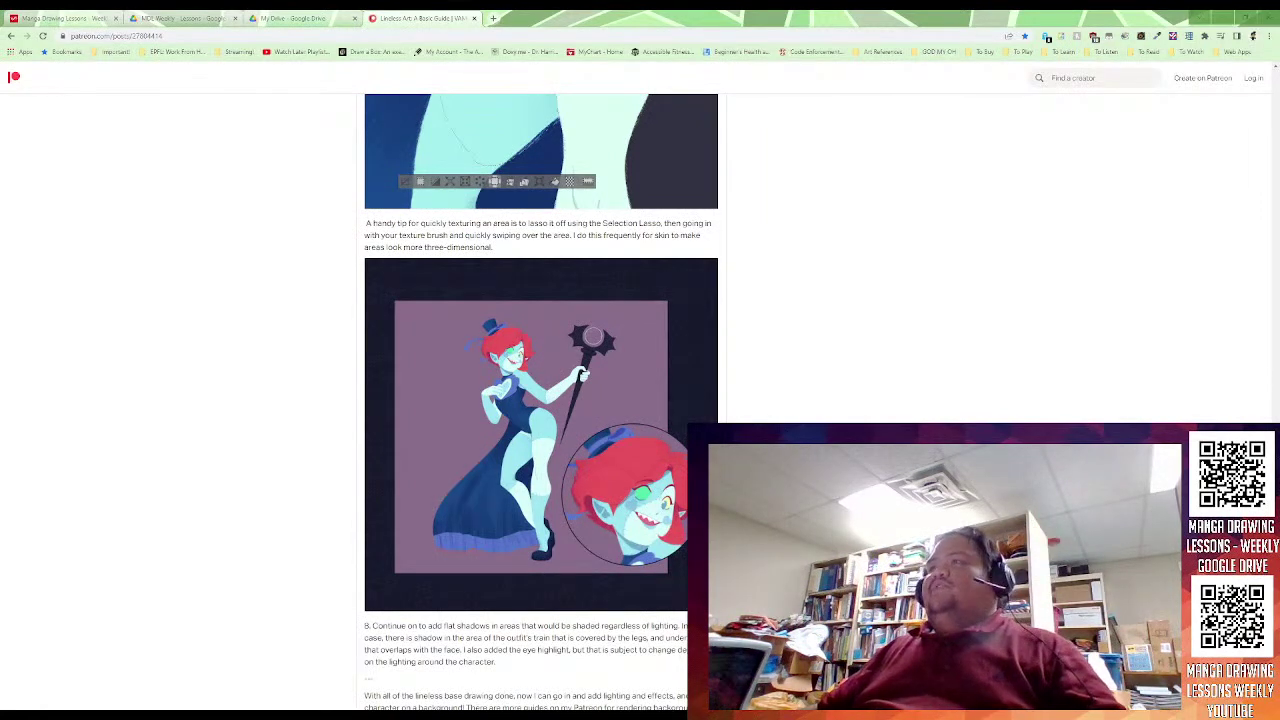
scroll(540, 400, "down", 2)
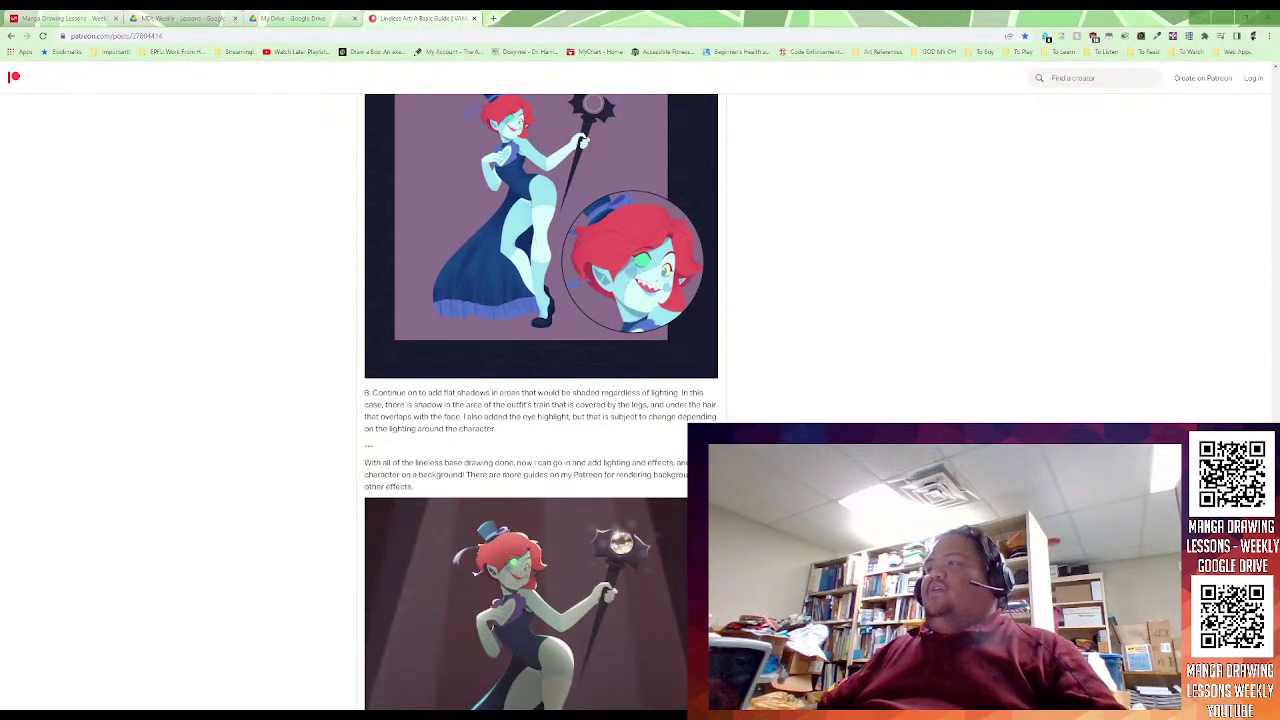
scroll(540, 400, "down", 2)
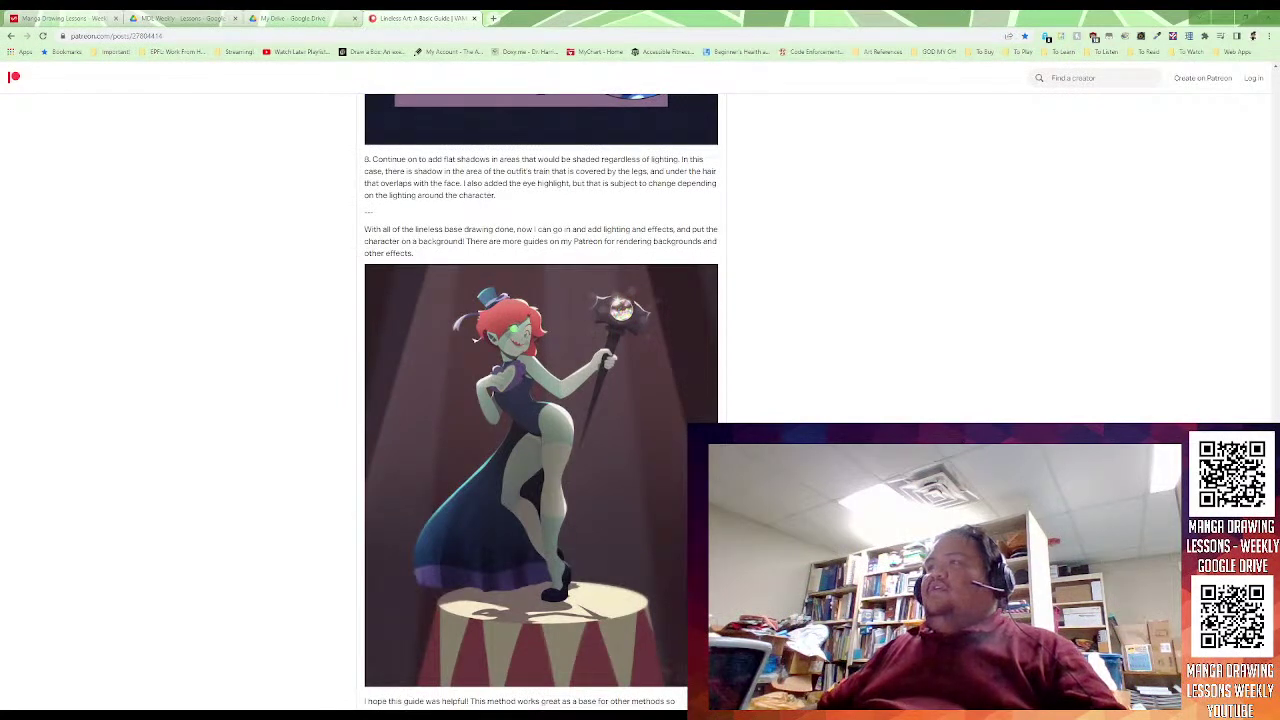
scroll(540, 400, "down", 2)
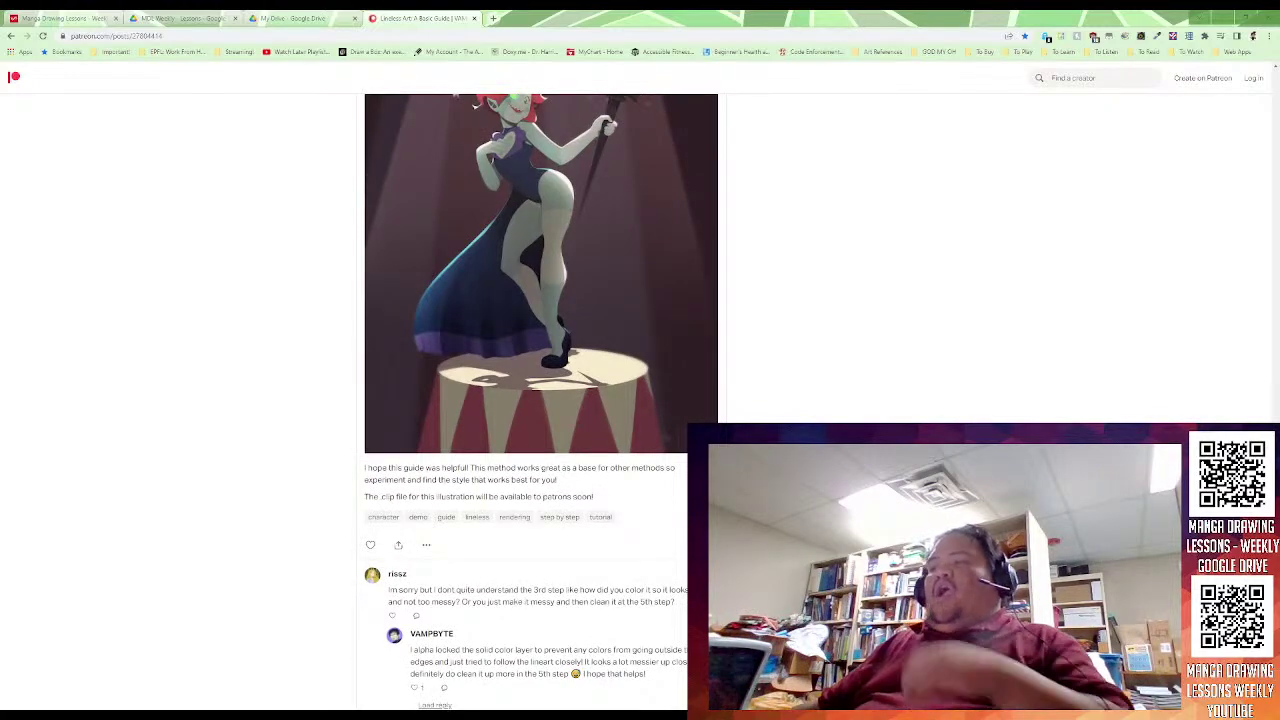
scroll(540, 400, "up", 10)
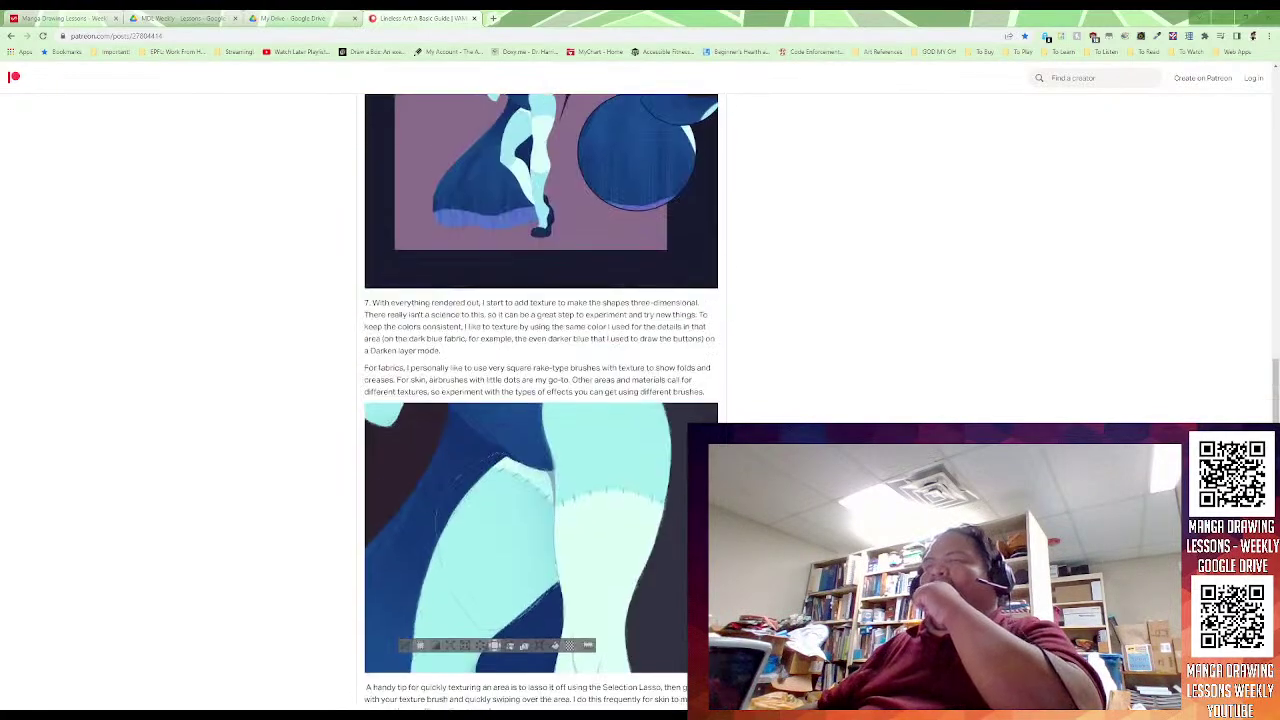
scroll(540, 400, "up", 15)
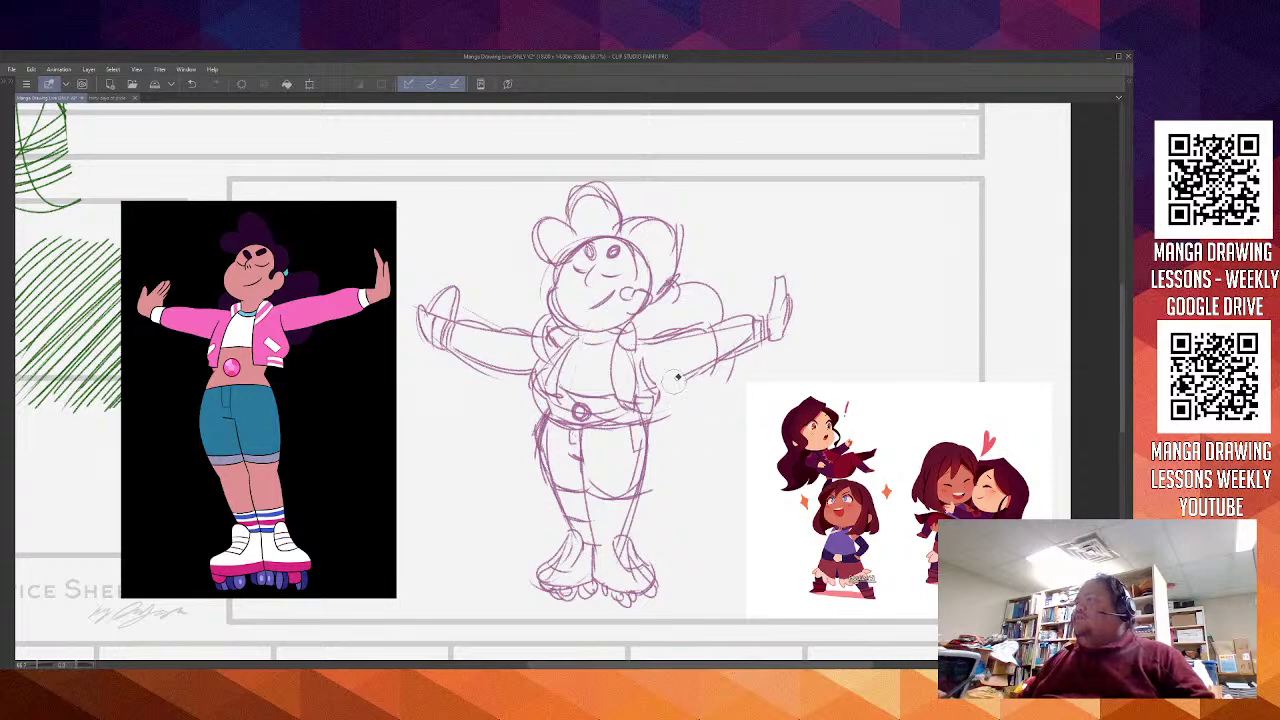
Redraw the outlines of the sketched figure's raised arm beside the ponytail and smooth the hair puff above it
left_click_drag(710, 362, 656, 384)
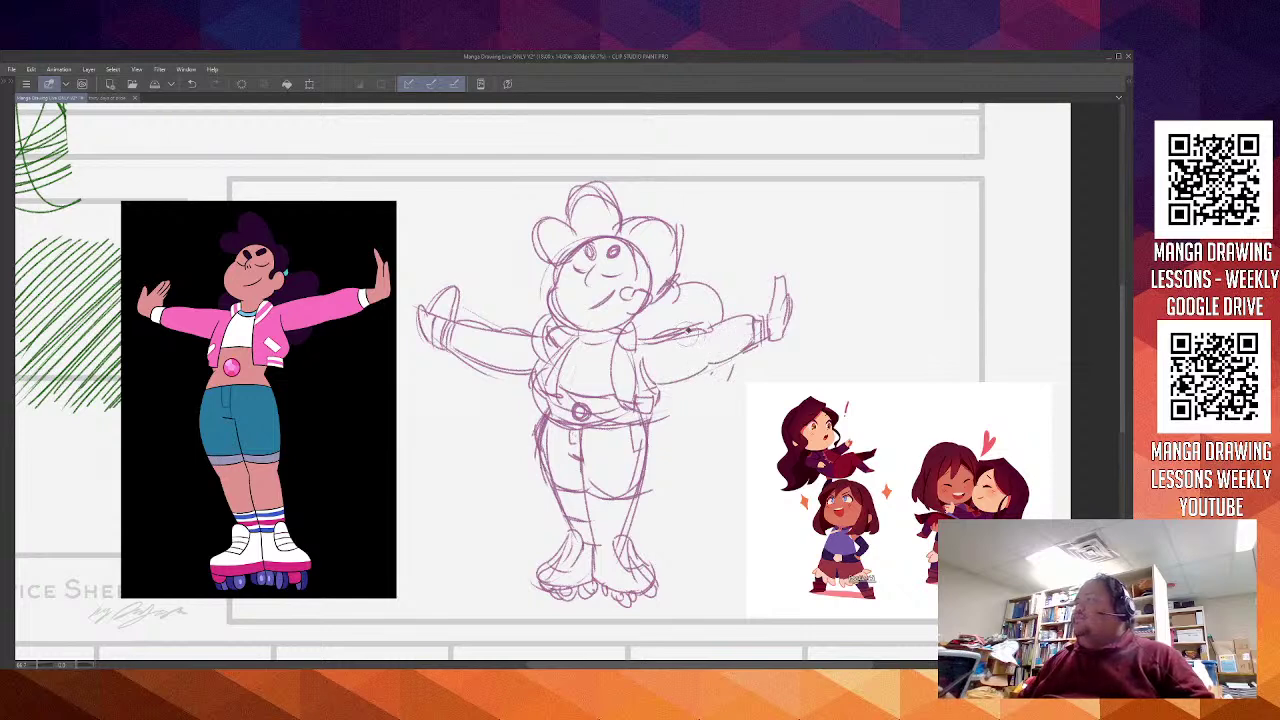
left_click_drag(662, 341, 712, 328)
left_click_drag(638, 343, 751, 317)
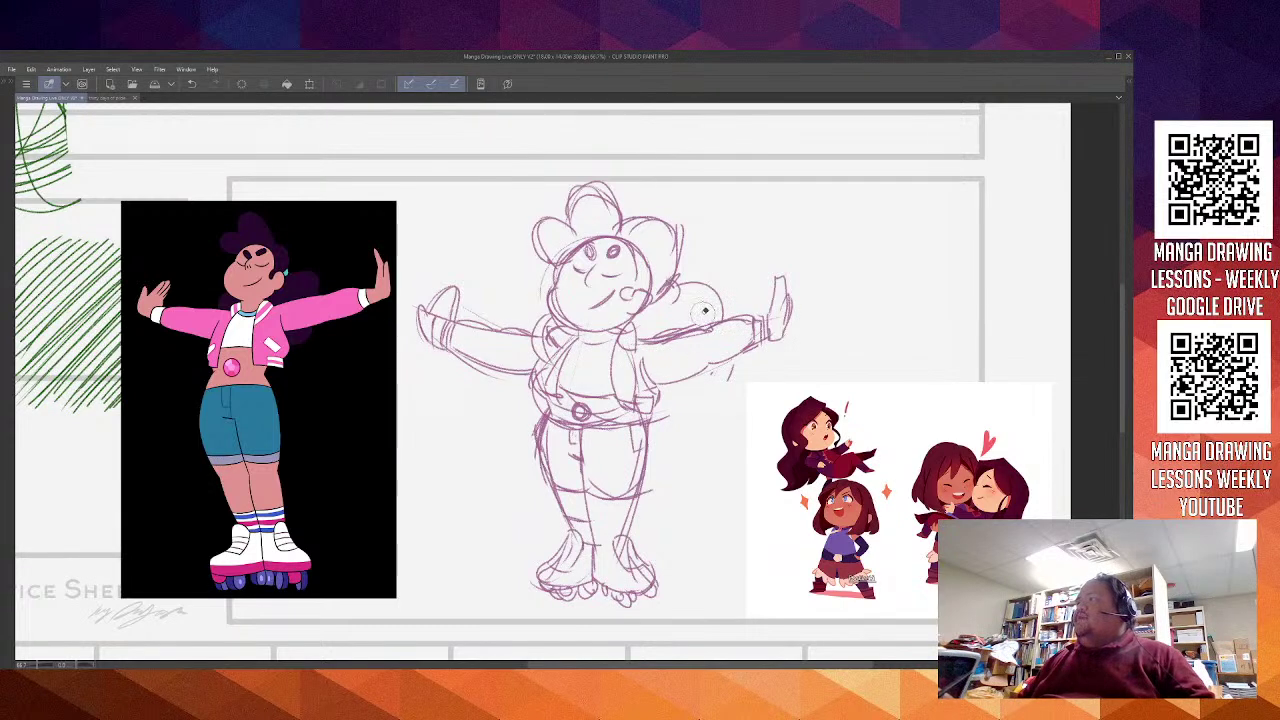
left_click_drag(709, 331, 751, 318)
left_click_drag(720, 362, 742, 353)
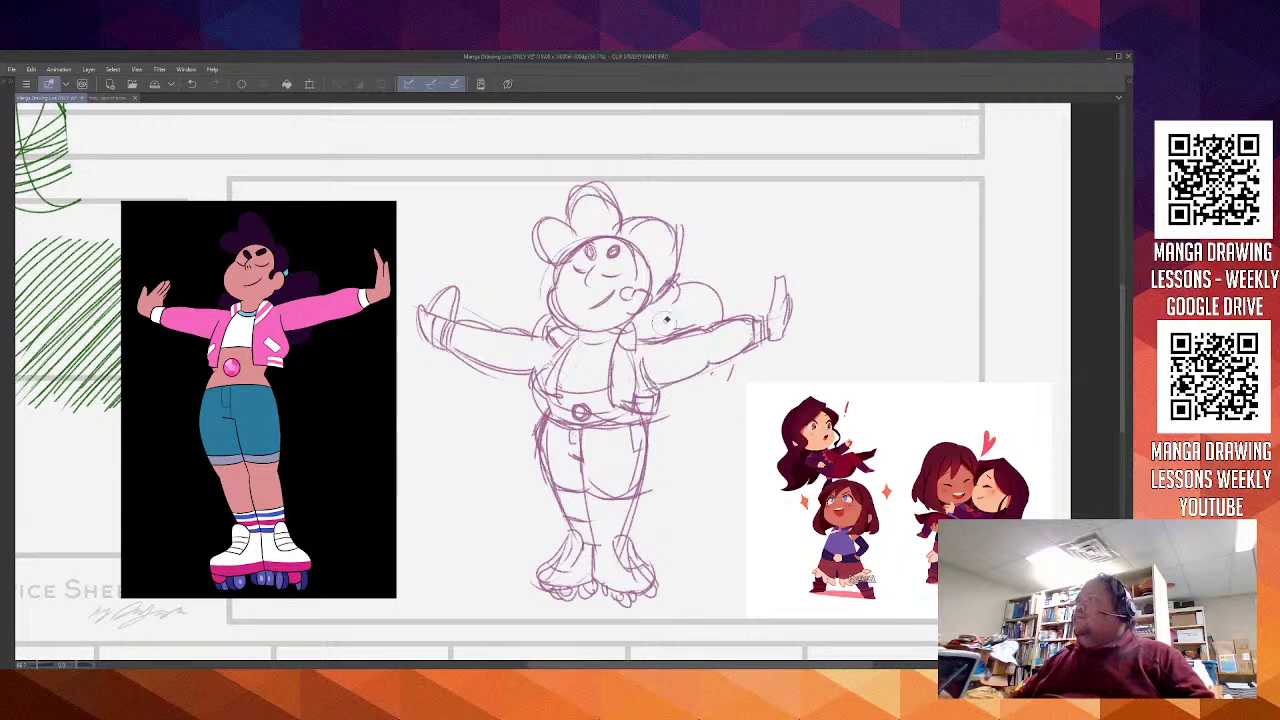
left_click_drag(658, 340, 704, 326)
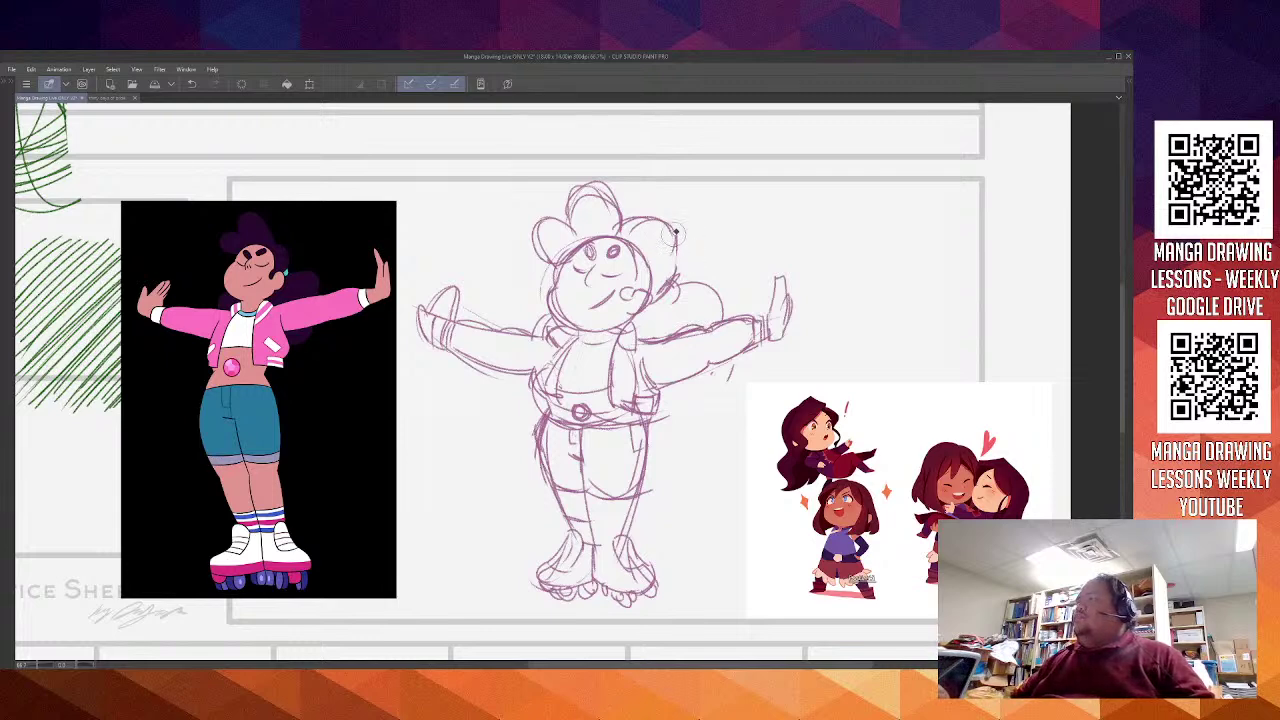
mouse_move(672, 228)
left_mouse_down()
mouse_move(668, 282)
mouse_move(676, 271)
left_mouse_up()
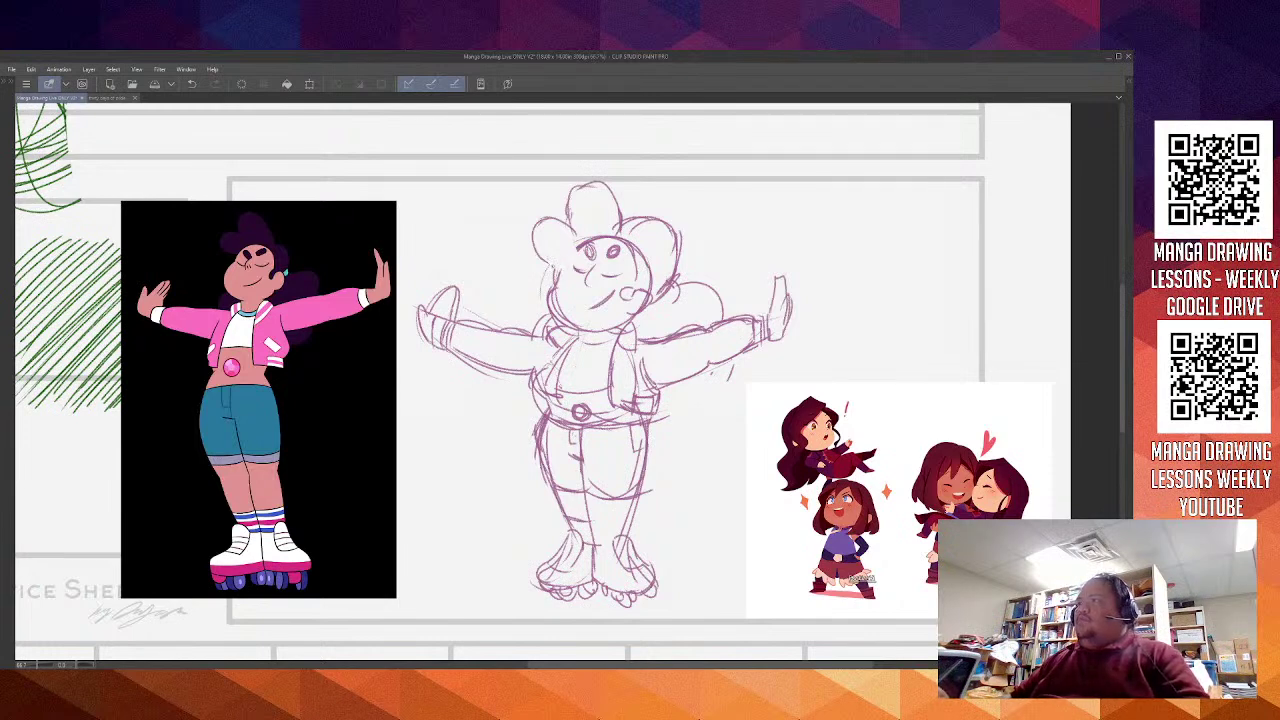
Display the colour set in place of the colour wheel and hide the palettes again
key("Tab")
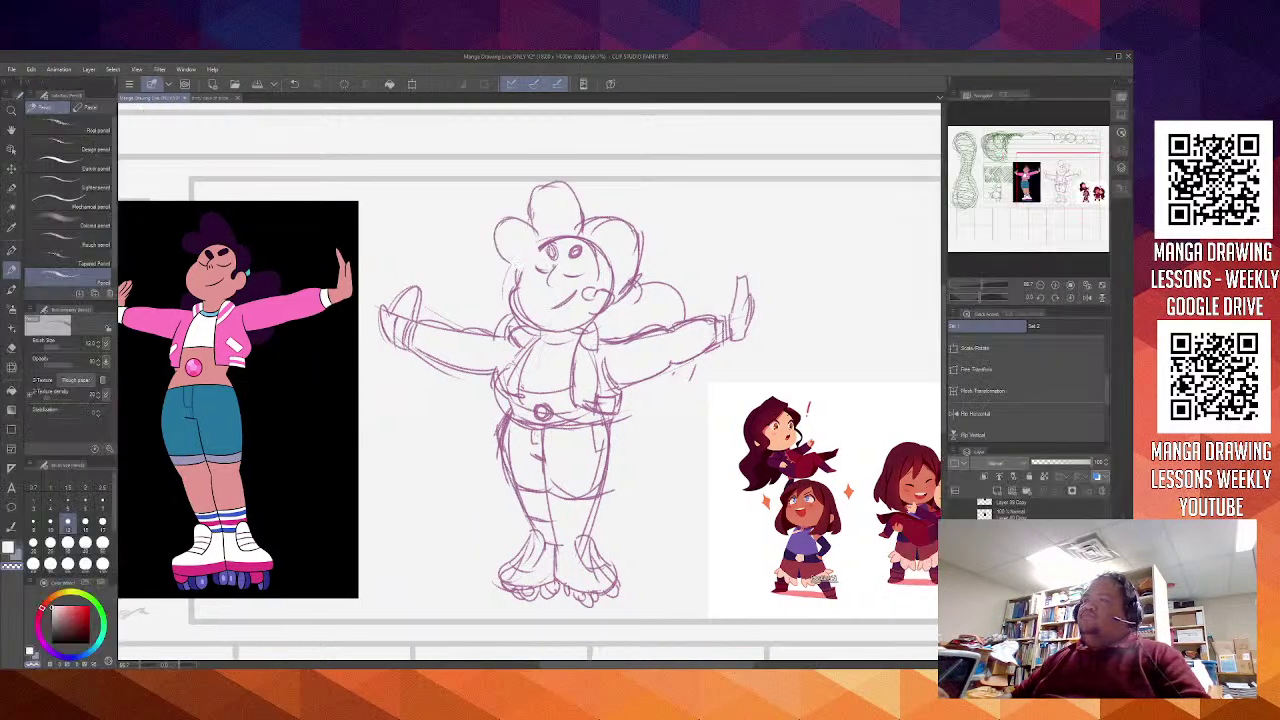
left_click(101, 583)
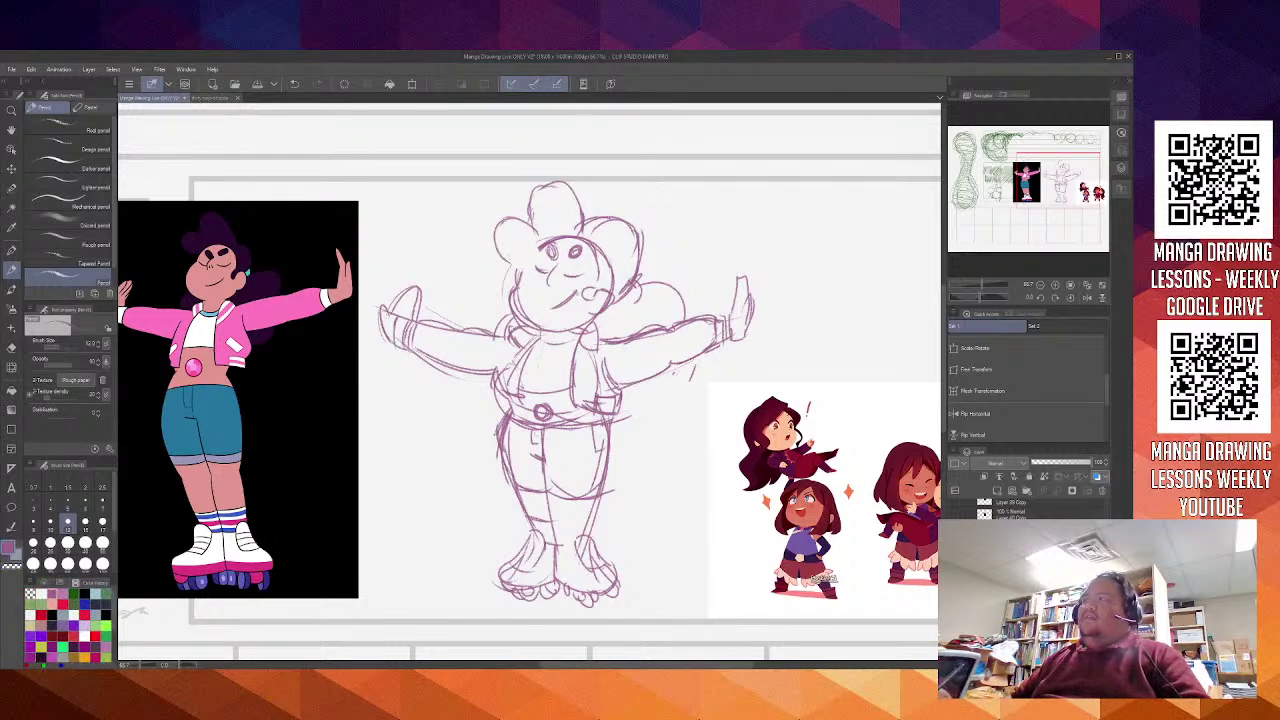
key("Tab")
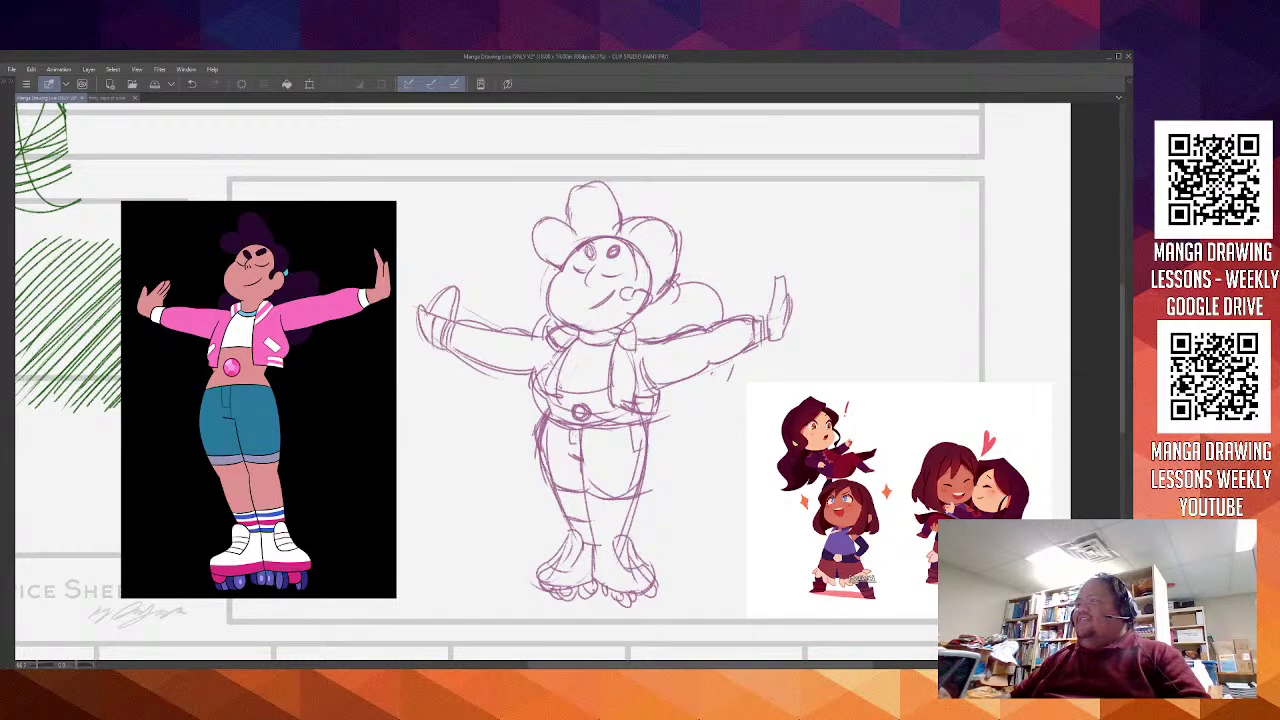
Clean up the figure's torso, redraw the round belly gem and tidy the waist and hip outlines
mouse_move(569, 347)
left_mouse_down()
mouse_move(550, 393)
mouse_move(530, 394)
mouse_move(543, 397)
mouse_move(536, 369)
mouse_move(607, 392)
mouse_move(584, 416)
left_mouse_up()
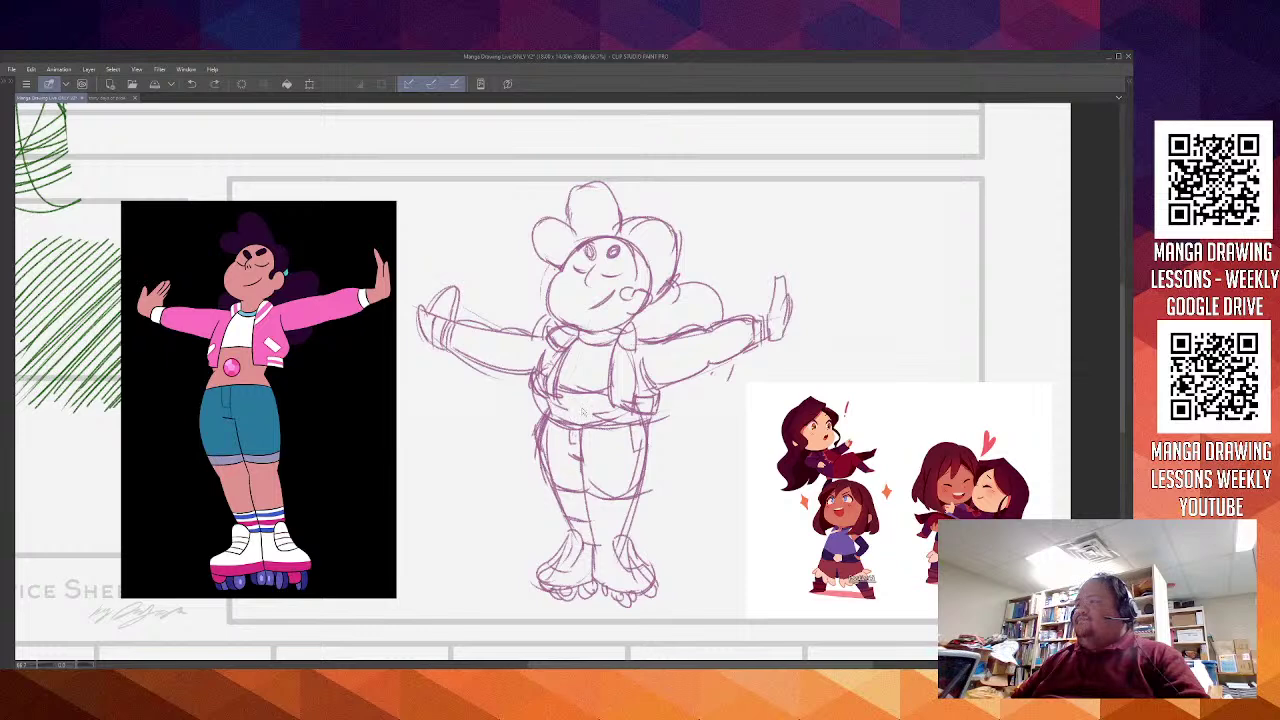
mouse_move(576, 404)
left_mouse_down()
mouse_move(559, 416)
mouse_move(640, 416)
mouse_move(628, 425)
left_mouse_up()
mouse_move(546, 412)
left_mouse_down()
mouse_move(591, 428)
mouse_move(554, 430)
mouse_move(542, 467)
left_mouse_up()
key("e")
left_click_drag(534, 417, 530, 457)
key("p")
left_click_drag(551, 410, 545, 428)
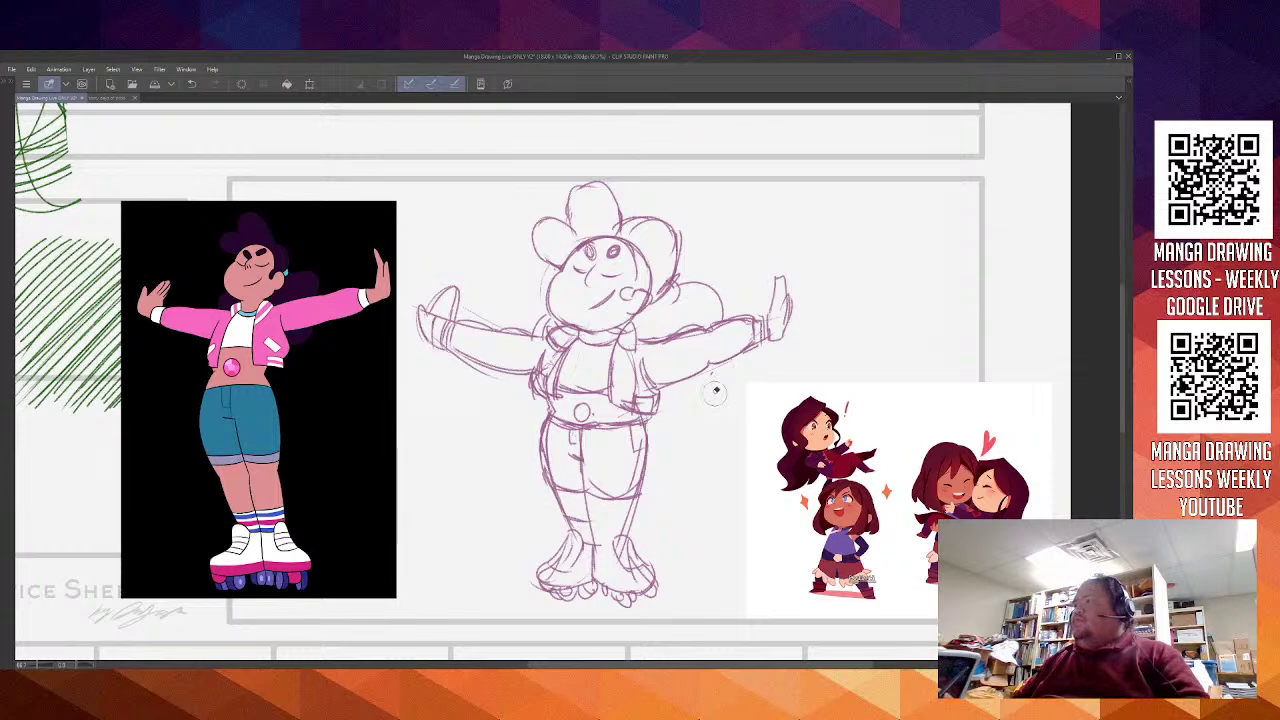
Draw the ponytail curve beneath the arm and refine the lower leg and roller skate outlines
left_click_drag(713, 368, 663, 412)
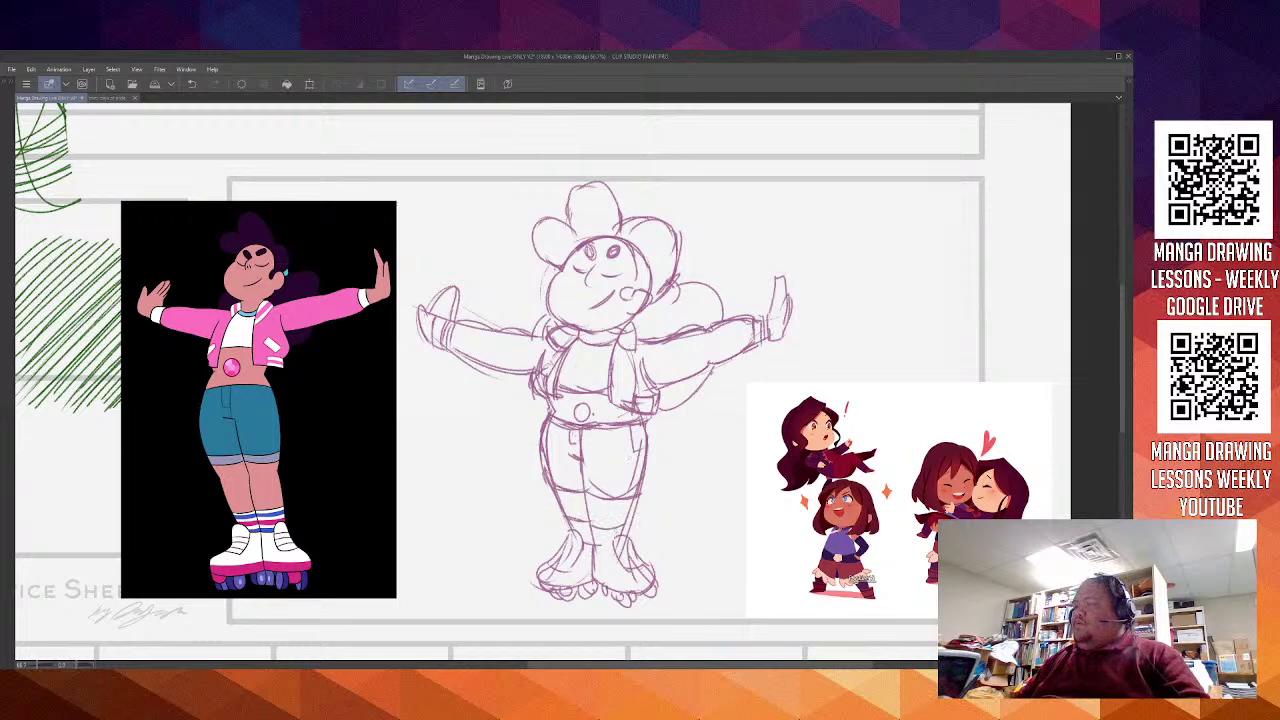
left_click_drag(636, 499, 621, 541)
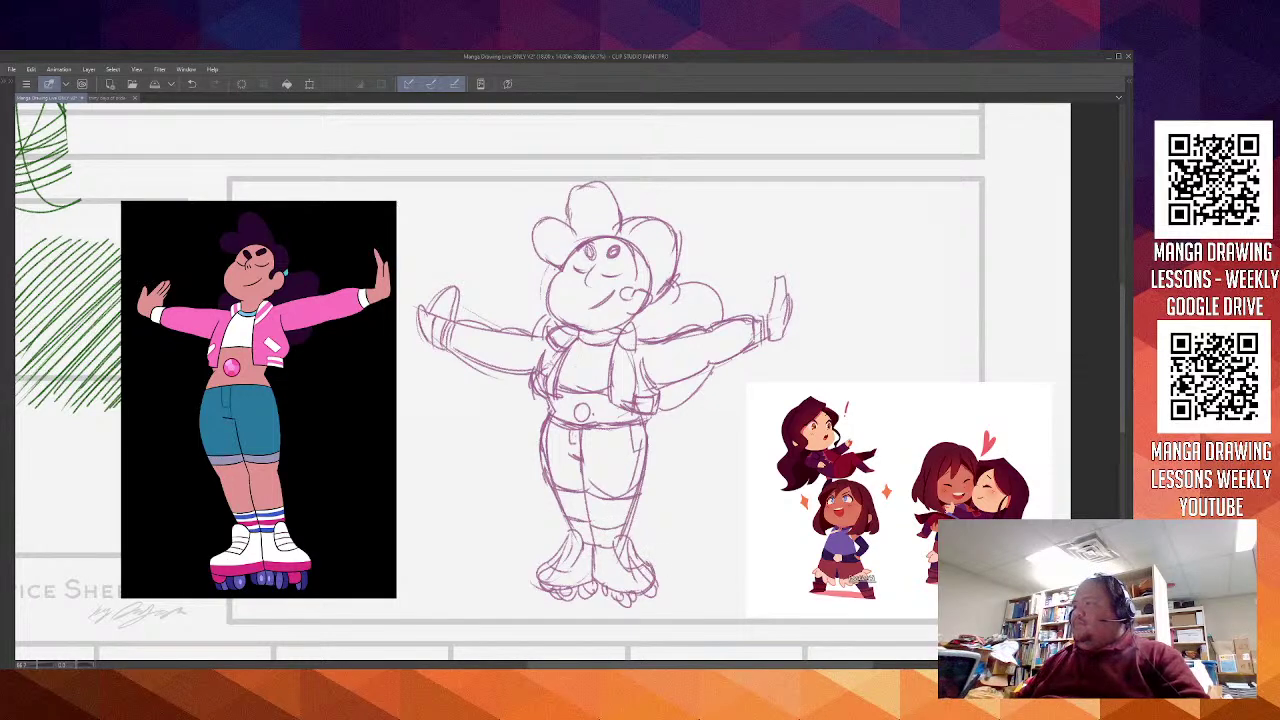
left_click_drag(659, 585, 655, 599)
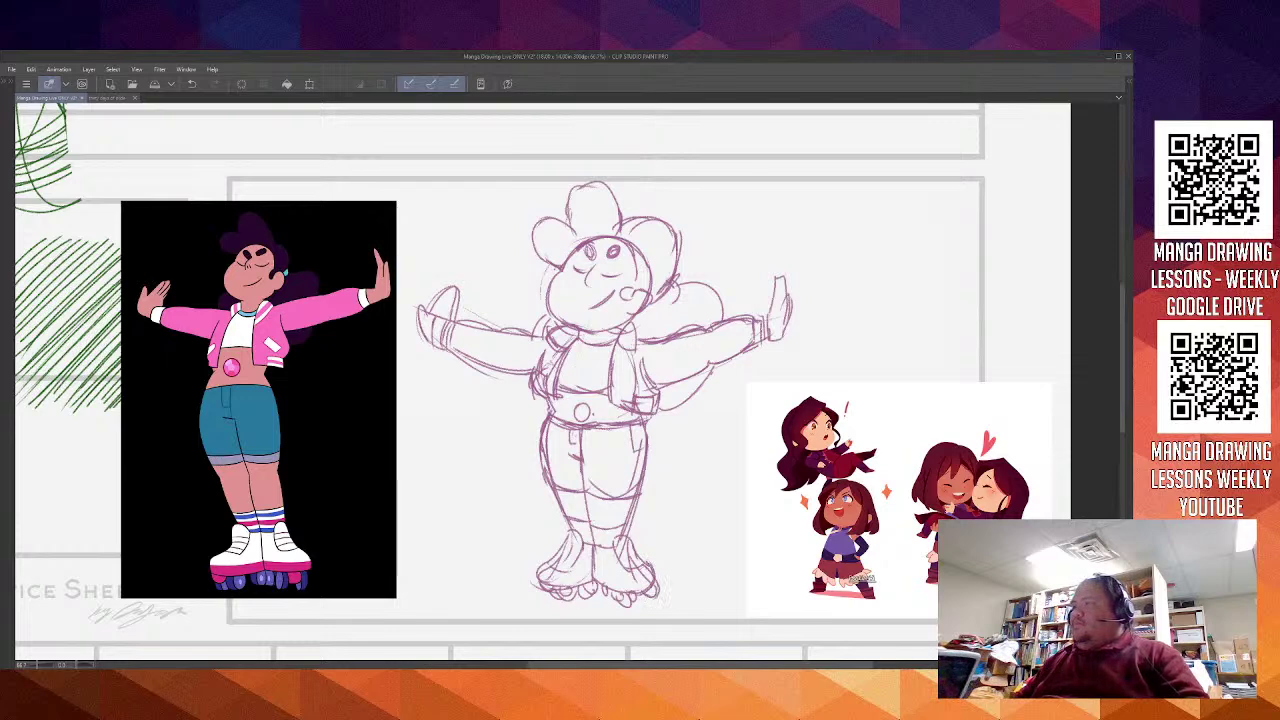
mouse_move(548, 564)
left_mouse_down()
mouse_move(566, 585)
mouse_move(557, 556)
mouse_move(552, 567)
mouse_move(574, 564)
left_mouse_up()
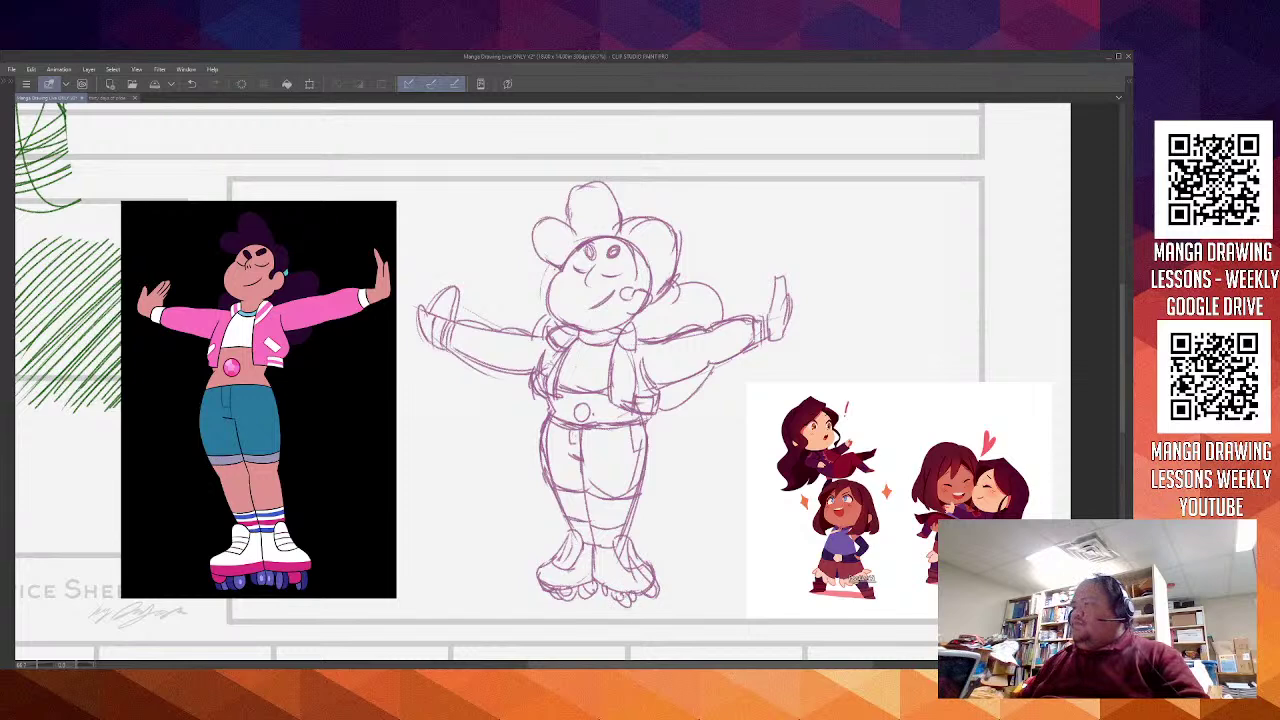
mouse_move(613, 592)
left_mouse_down()
mouse_move(629, 608)
mouse_move(657, 597)
mouse_move(597, 597)
left_mouse_up()
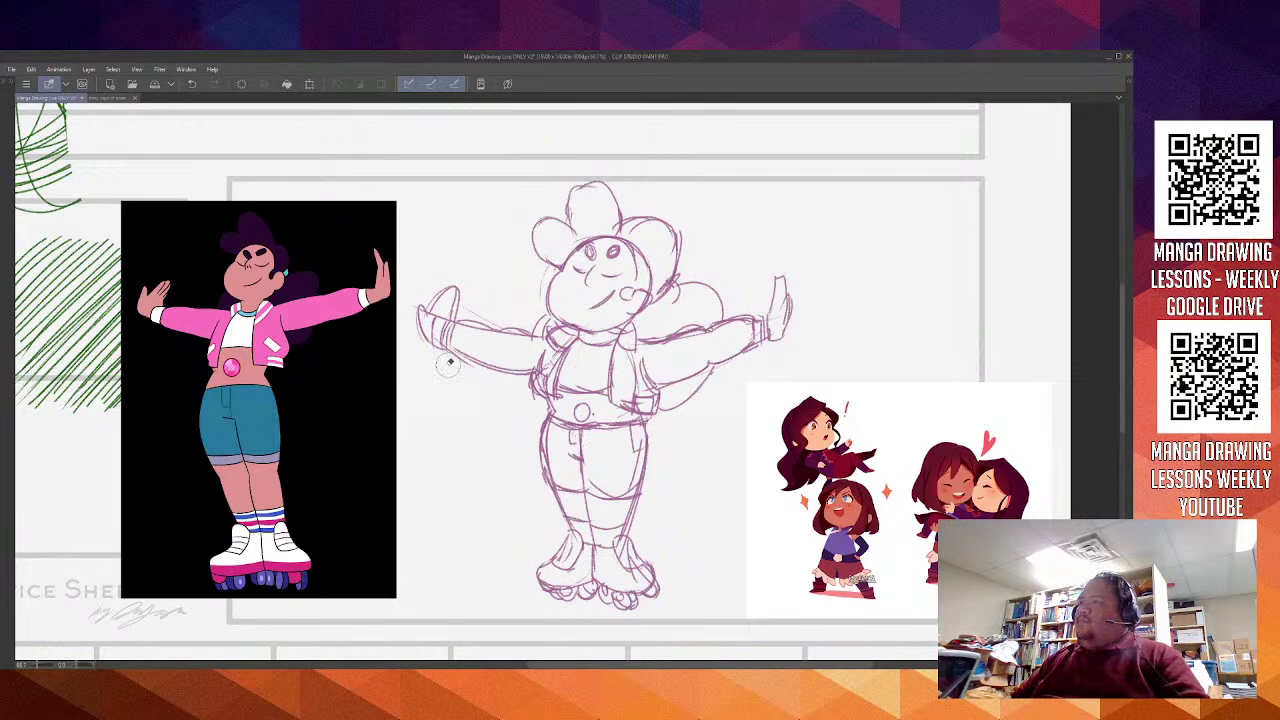
Clean up and redraw the lower outlines of both outstretched sleeves
left_click_drag(449, 349, 504, 380)
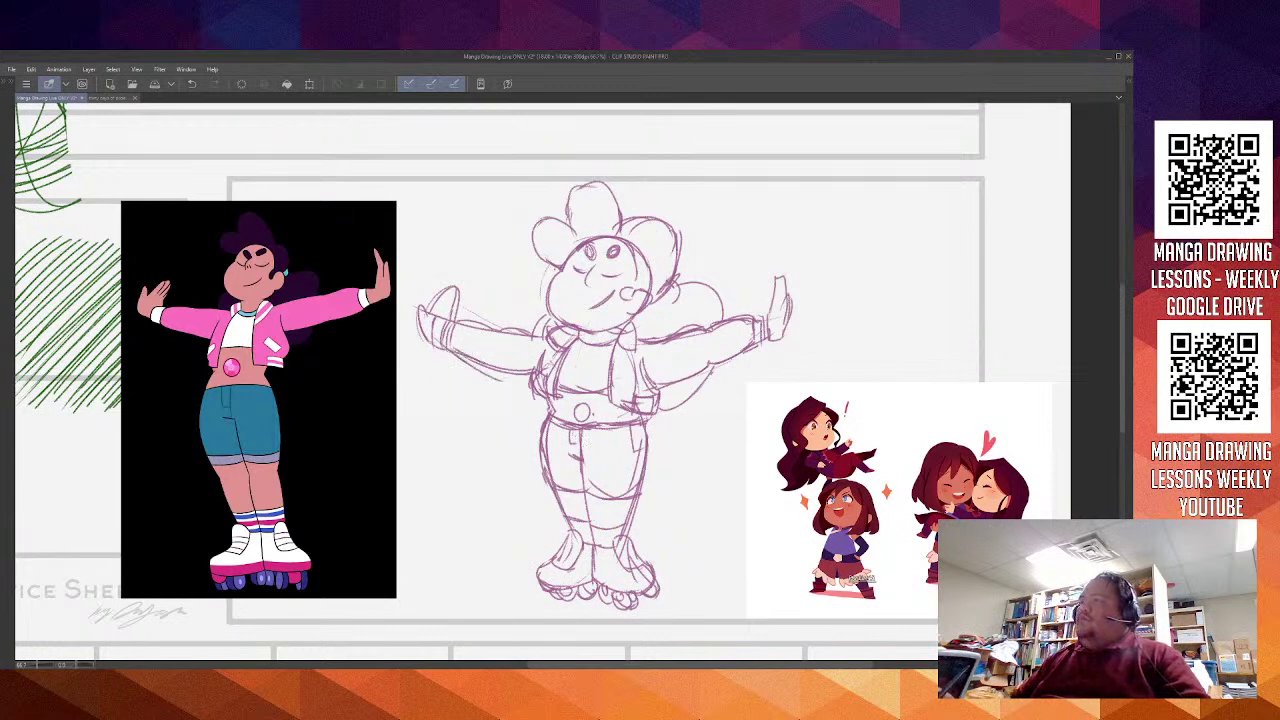
mouse_move(706, 366)
left_mouse_down()
mouse_move(685, 369)
mouse_move(746, 342)
left_mouse_up()
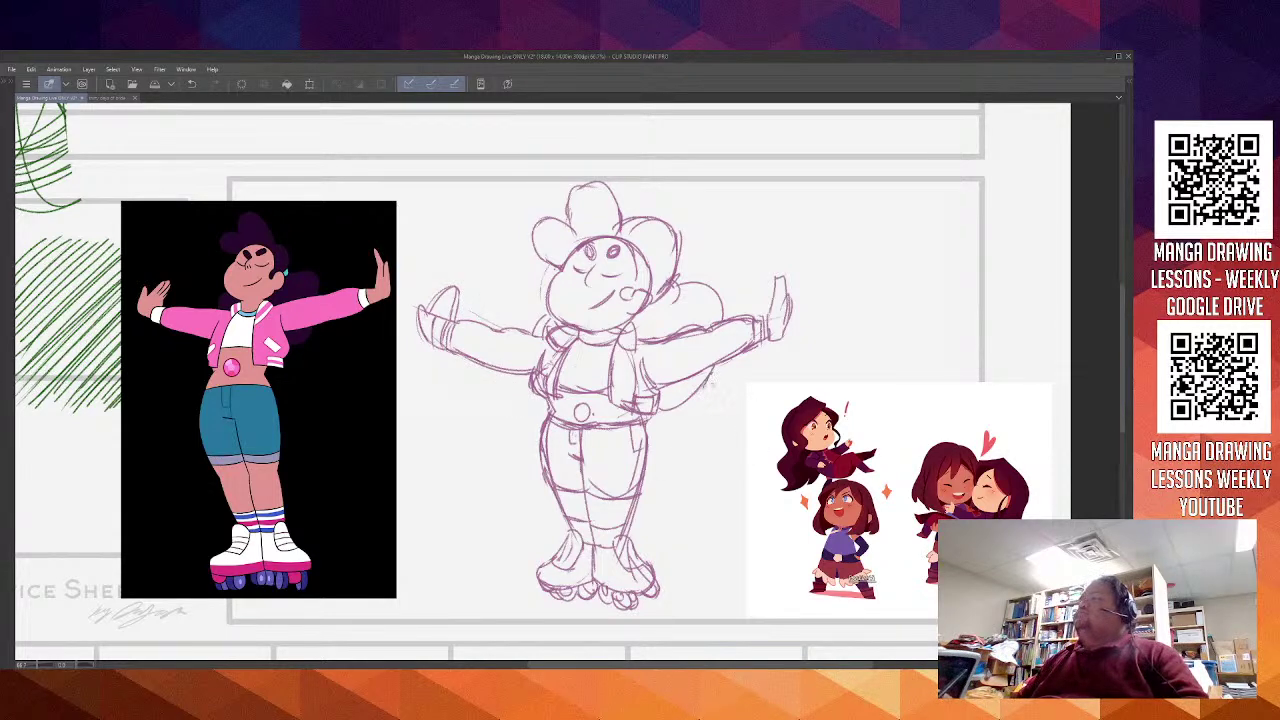
Reshape the hair with a taller, pointed top tuft and a fuller puff beside the head, undoing unwanted strokes
mouse_move(585, 188)
left_mouse_down()
mouse_move(580, 197)
mouse_move(603, 188)
mouse_move(583, 180)
mouse_move(621, 219)
mouse_move(591, 177)
left_mouse_up()
mouse_move(624, 222)
left_mouse_down()
mouse_move(680, 229)
mouse_move(667, 267)
left_mouse_up()
mouse_move(626, 218)
left_mouse_down()
mouse_move(678, 270)
mouse_move(674, 299)
mouse_move(687, 235)
left_mouse_up()
key("ctrl+z")
key("ctrl+z")
mouse_move(658, 296)
left_mouse_down()
mouse_move(680, 226)
mouse_move(630, 219)
mouse_move(664, 297)
mouse_move(652, 211)
mouse_move(686, 246)
mouse_move(669, 292)
mouse_move(649, 304)
mouse_move(672, 292)
left_mouse_up()
key("ctrl+z")
key("ctrl+z")
left_click_drag(674, 288, 652, 310)
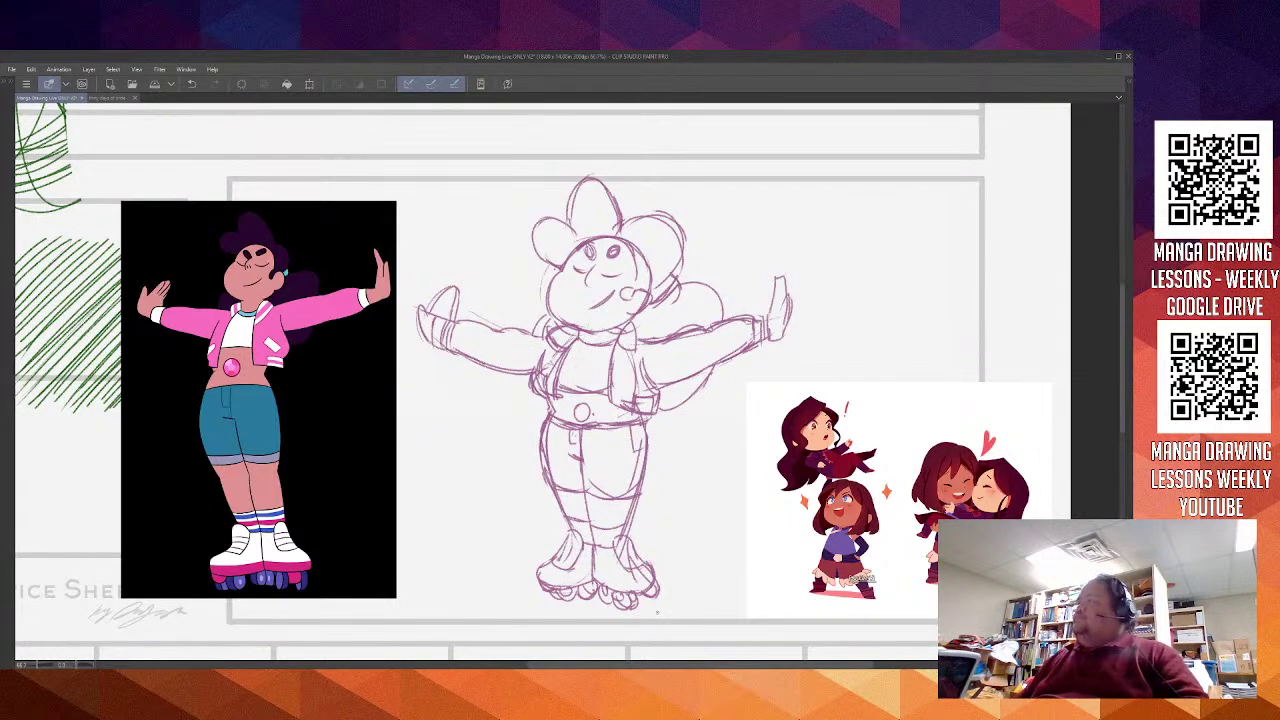
Select the whole purple figure sketch with the selection pen to copy it, and clear the selection
scroll(657, 623, "down", 6)
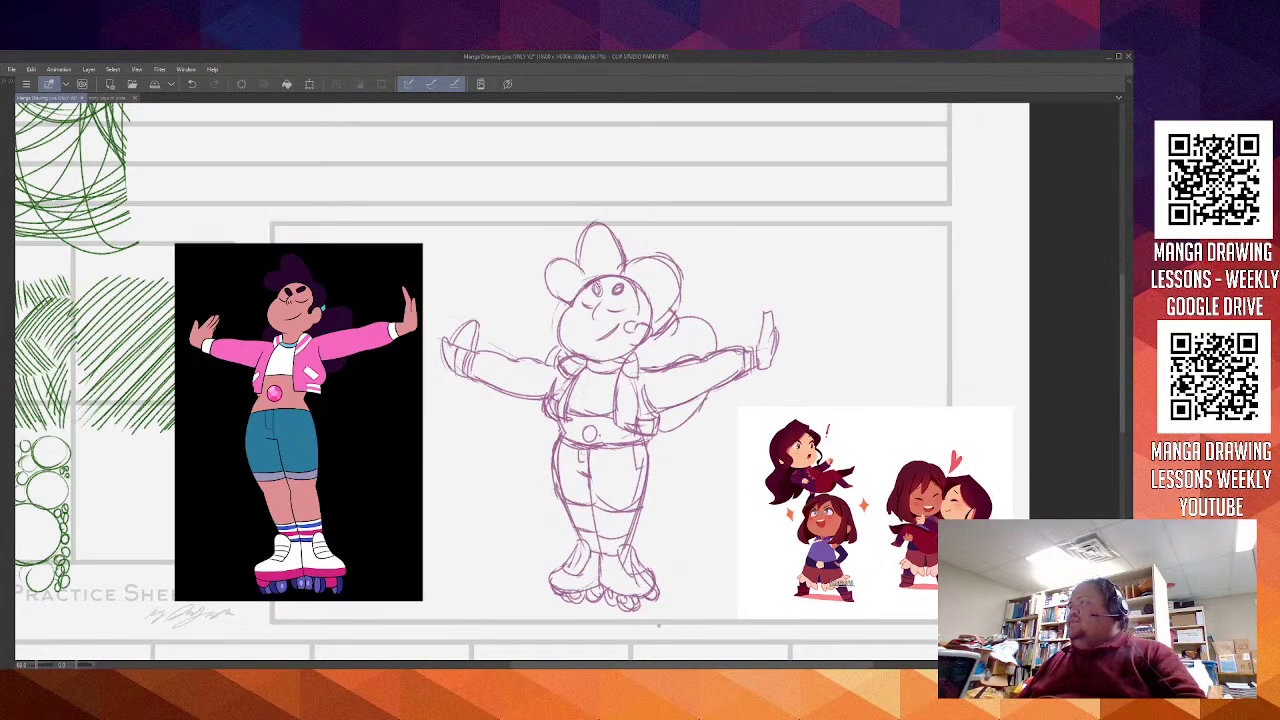
left_click_drag(700, 614, 697, 468)
scroll(698, 468, "down", 1)
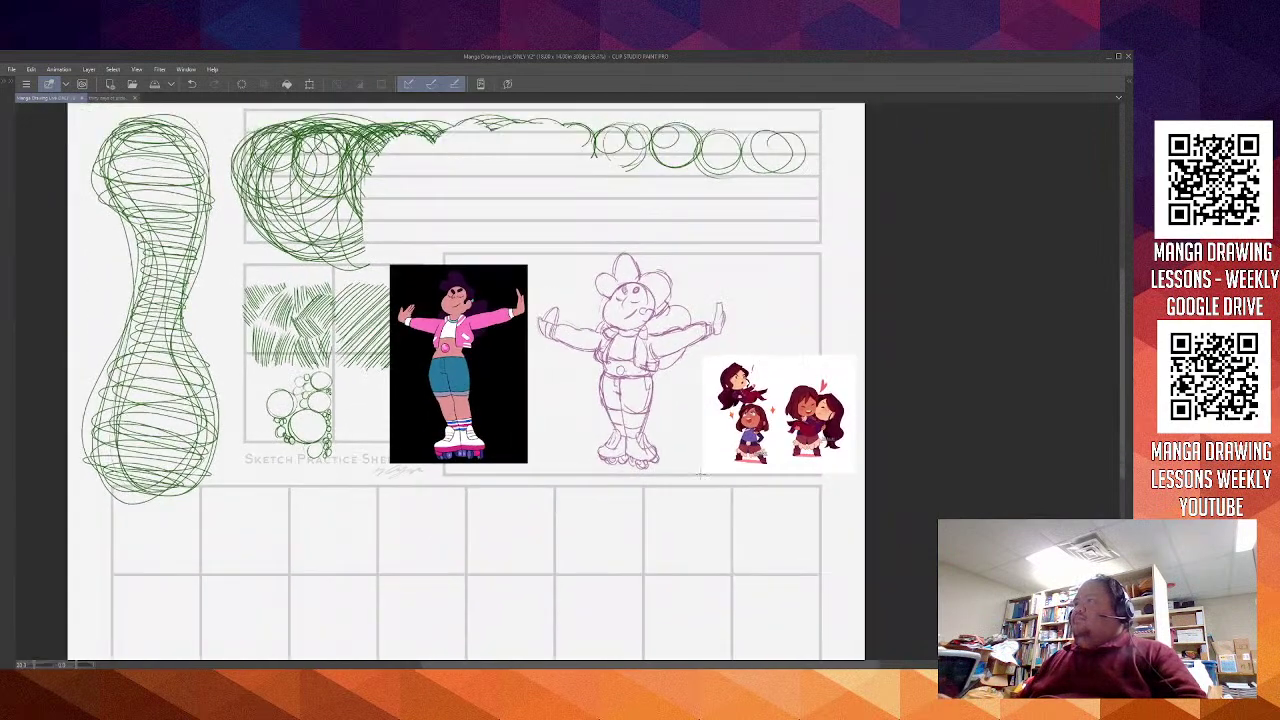
left_click_drag(675, 411, 683, 423)
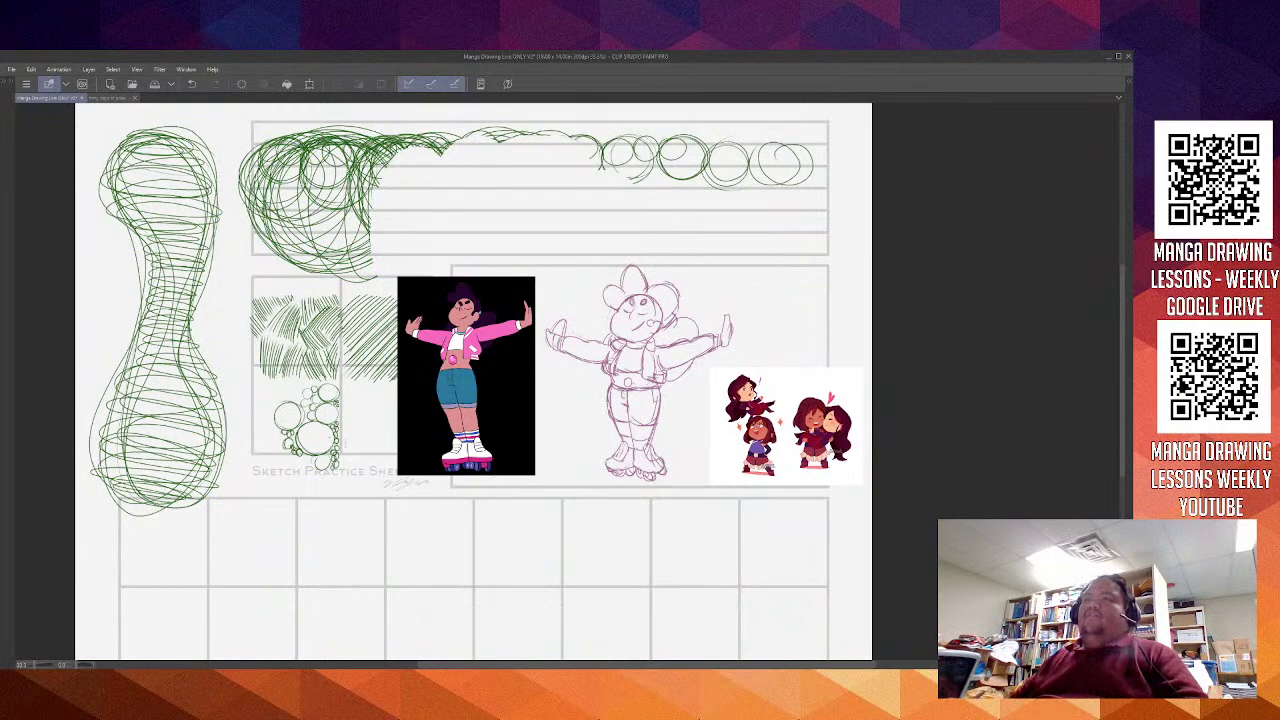
key("Tab")
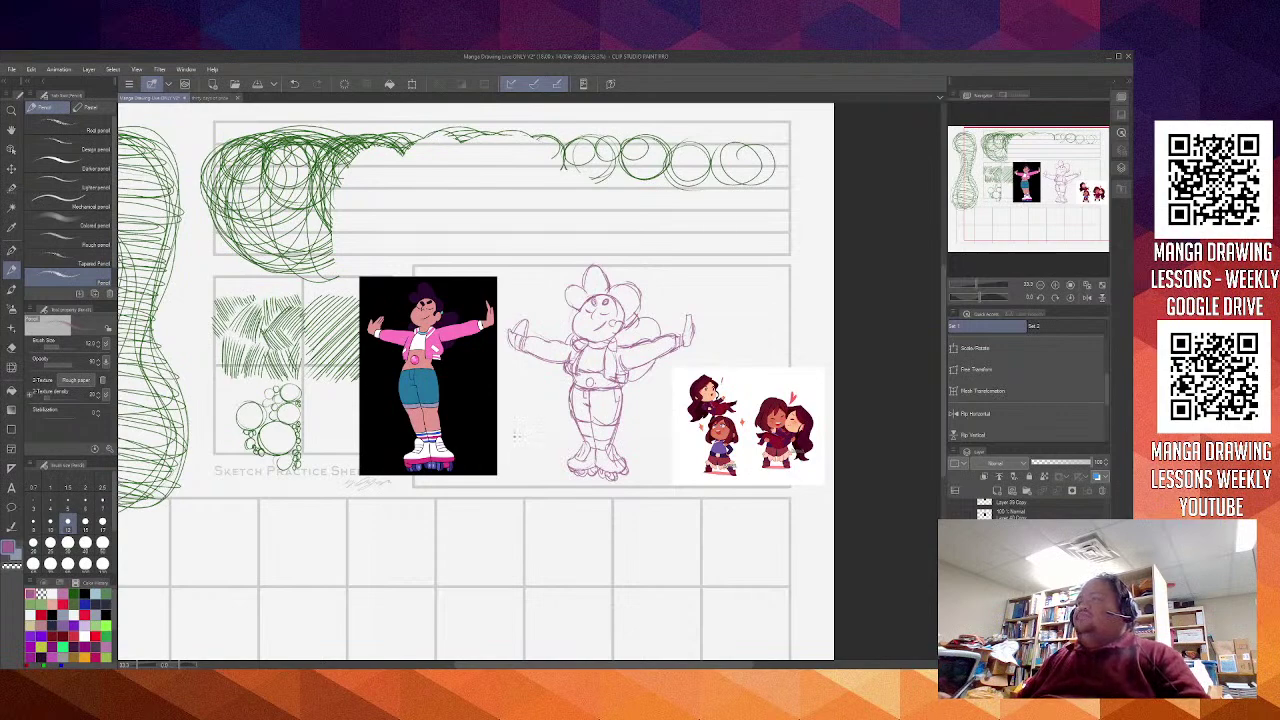
key("g")
key("m")
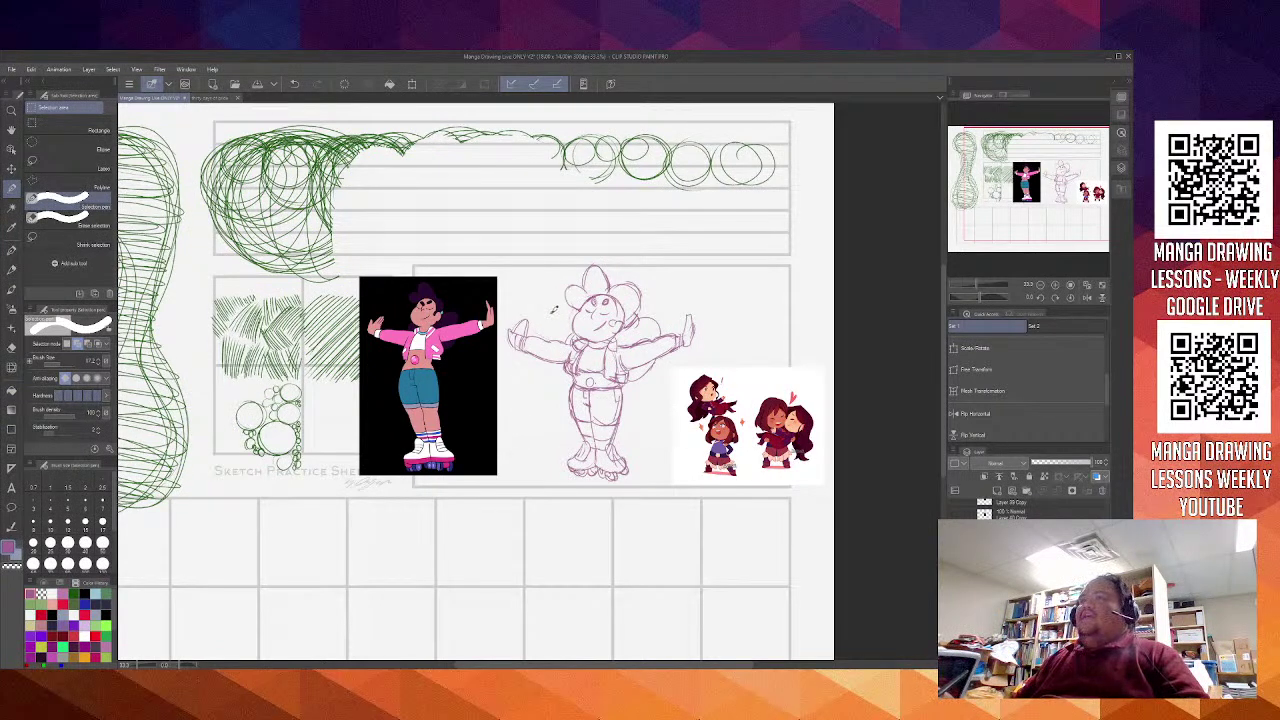
mouse_move(566, 315)
left_mouse_down()
mouse_move(531, 319)
mouse_move(563, 288)
mouse_move(684, 319)
mouse_move(662, 351)
mouse_move(554, 375)
mouse_move(593, 410)
mouse_move(612, 446)
left_mouse_up()
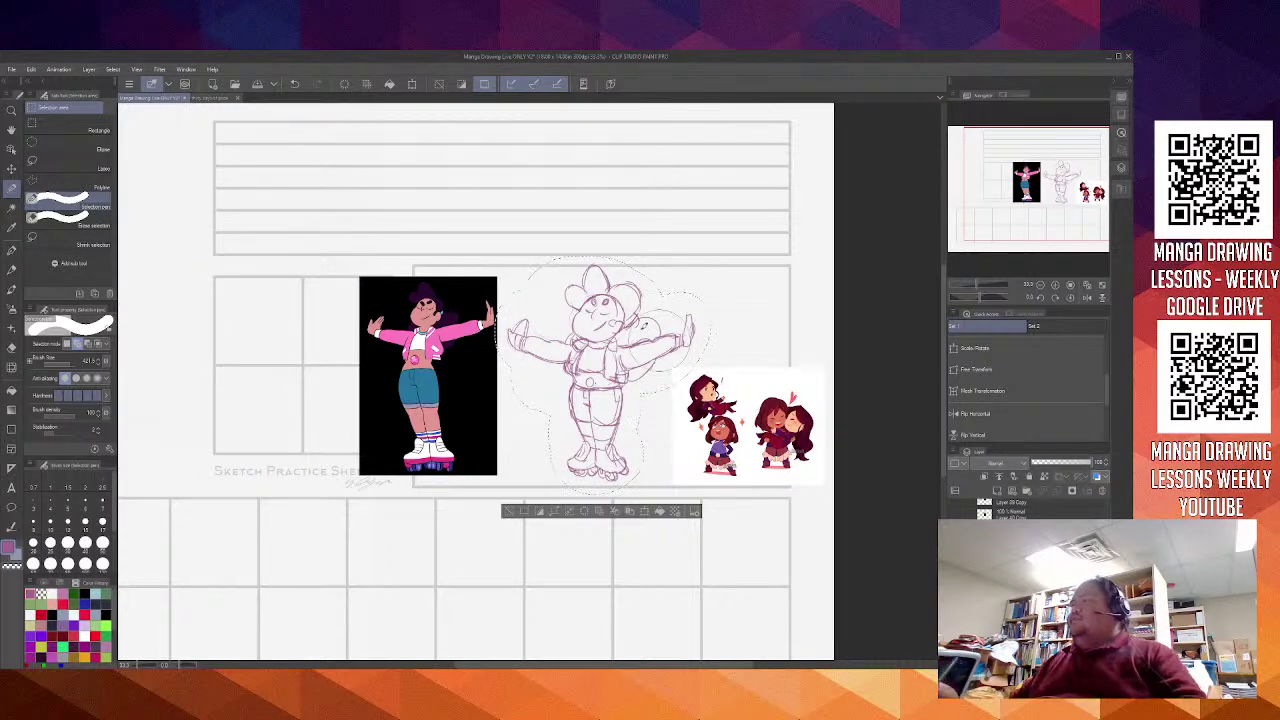
left_click(509, 511)
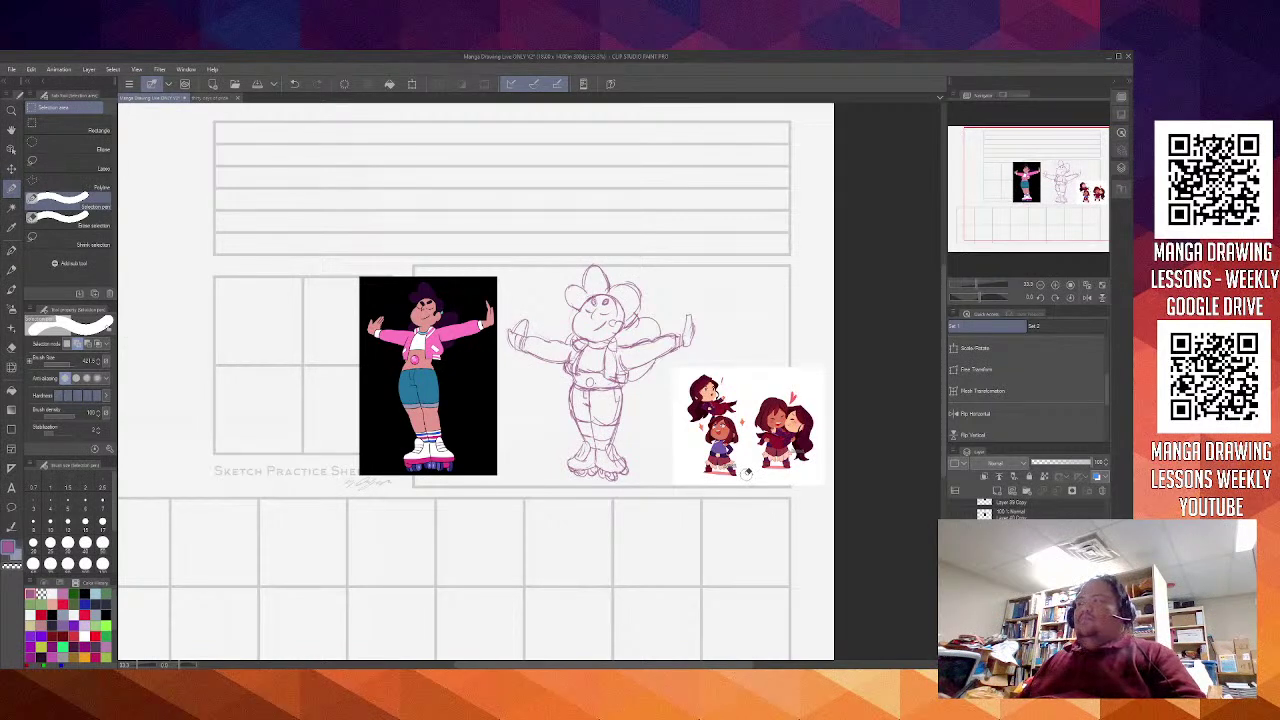
Paste the copied figure sketch into the "thirty days of pride" document
key("p")
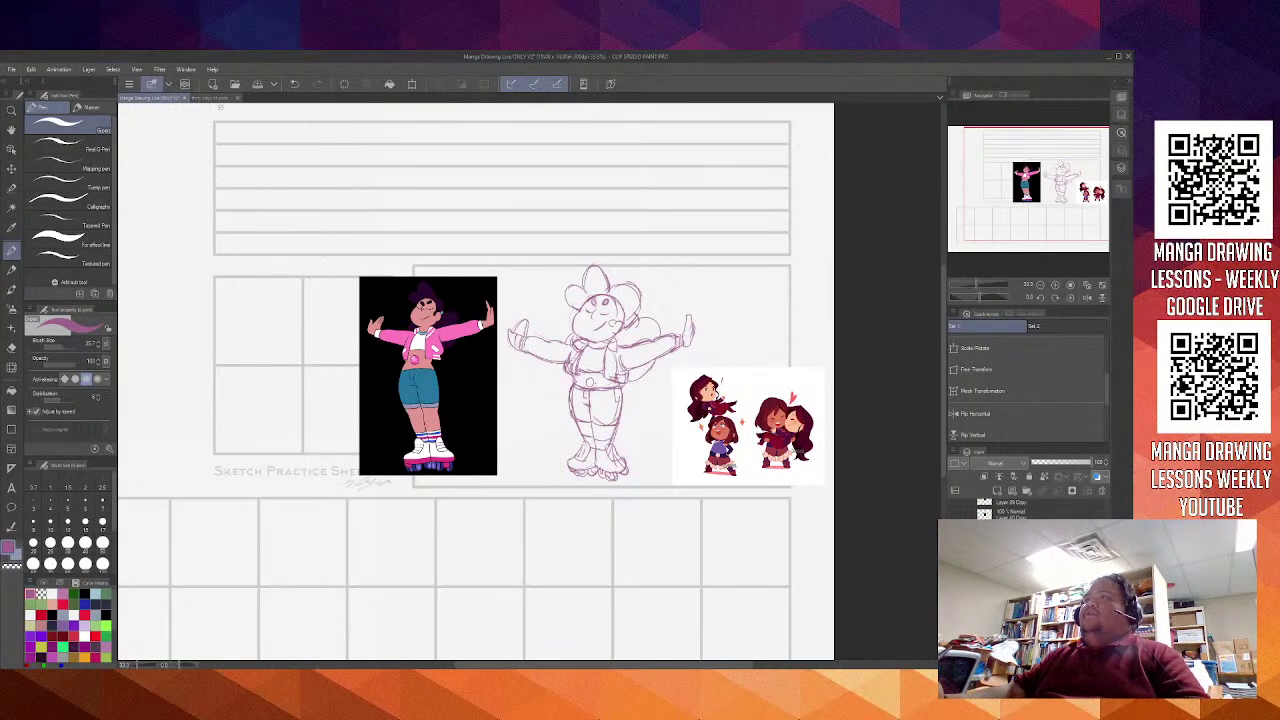
left_click(212, 98)
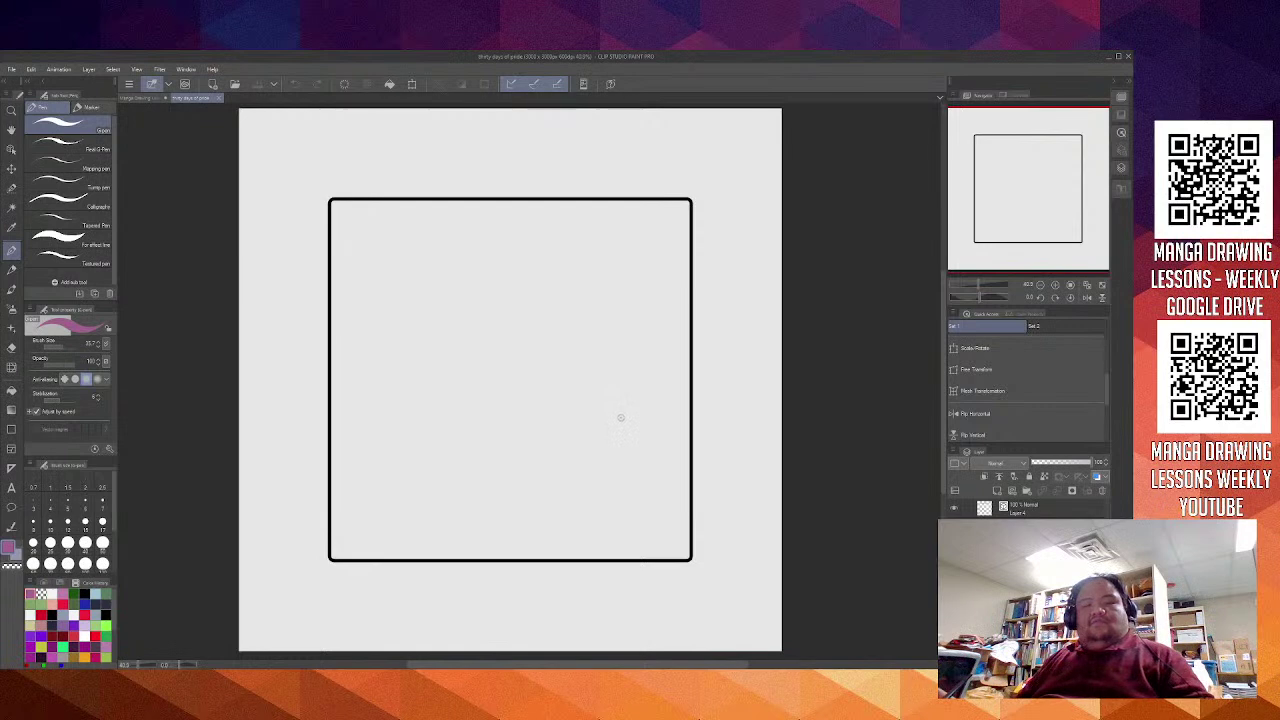
key("ctrl+v")
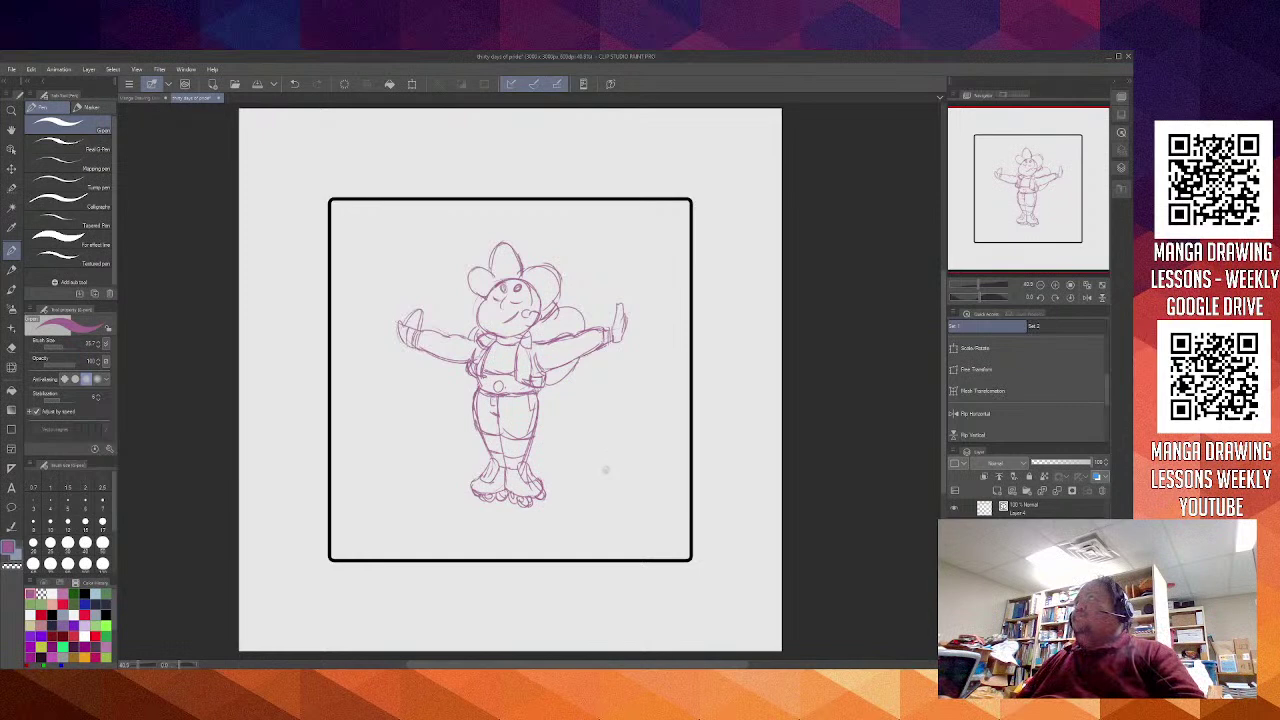
Scale the pasted figure sketch up past the square frame to nearly the canvas height and reposition it centrally
left_click(995, 350)
mouse_move(535, 341)
left_mouse_down()
mouse_move(448, 448)
mouse_move(495, 429)
left_mouse_up()
left_click_drag(591, 327, 690, 210)
left_click_drag(528, 323, 514, 314)
left_click_drag(504, 596, 502, 622)
left_click_drag(500, 514, 500, 478)
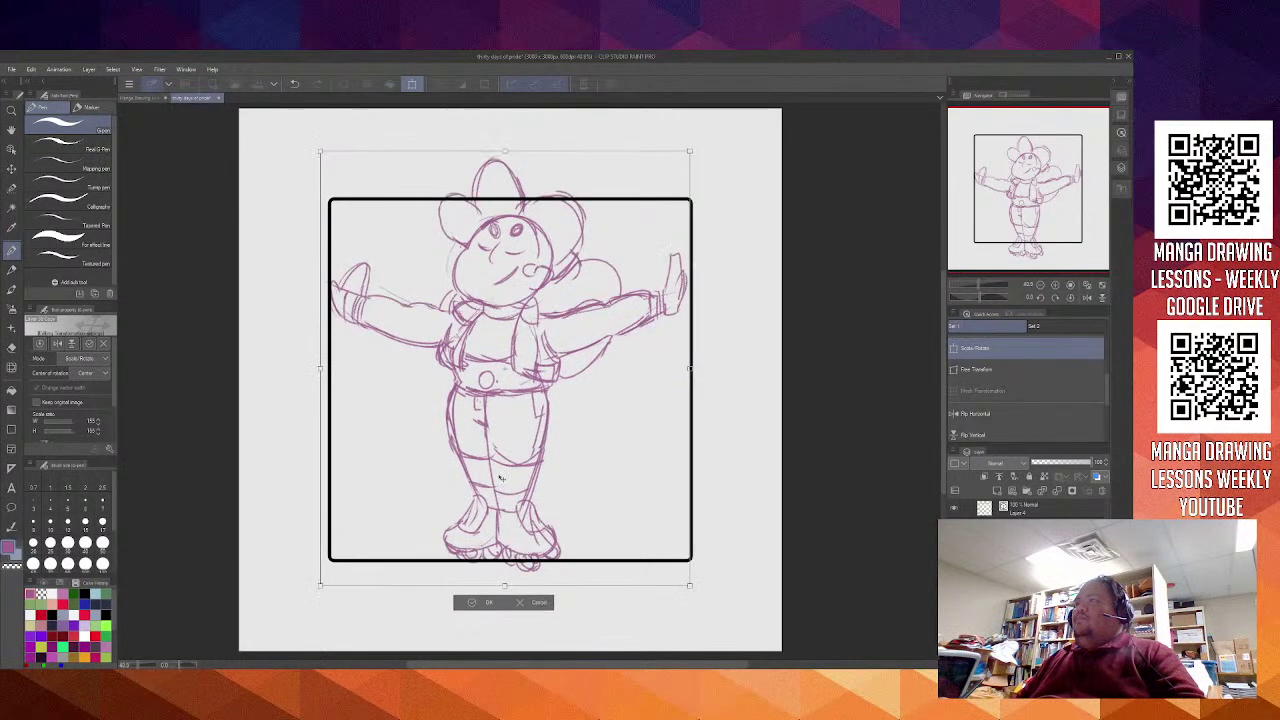
left_click_drag(504, 584, 504, 643)
left_click_drag(529, 522, 525, 511)
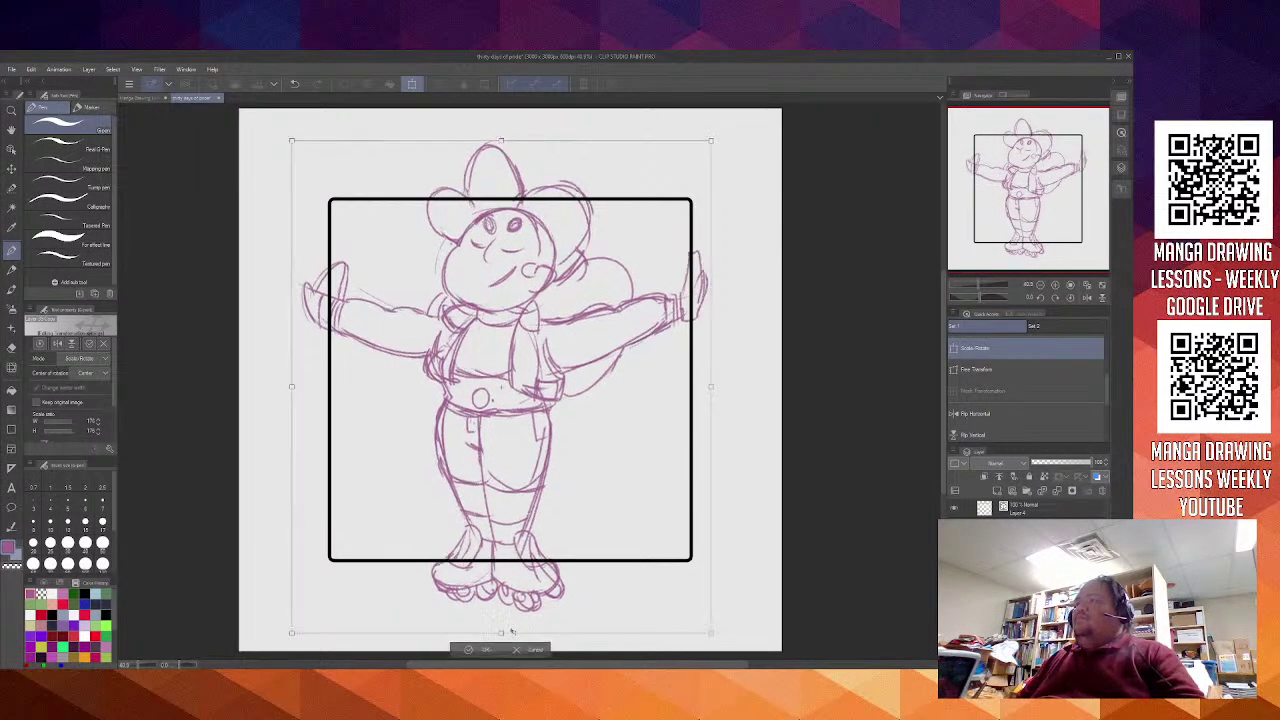
left_click_drag(501, 633, 501, 662)
left_click_drag(519, 554, 517, 539)
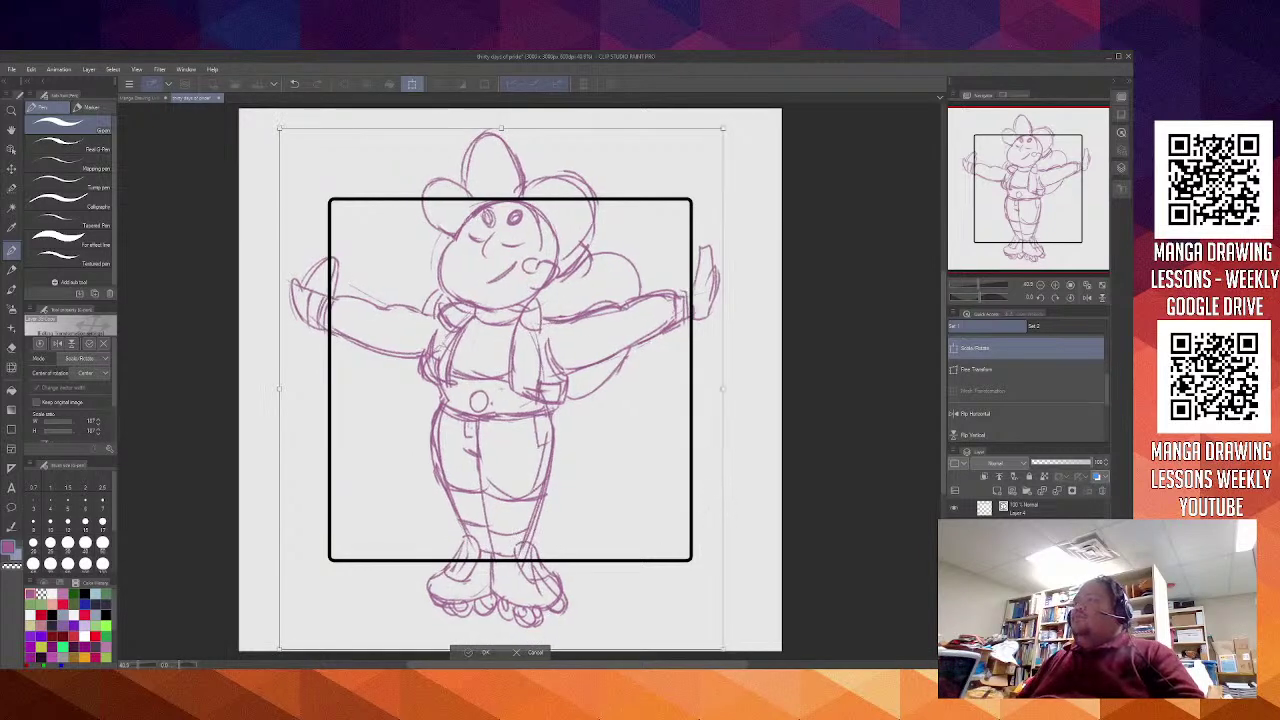
key("Return")
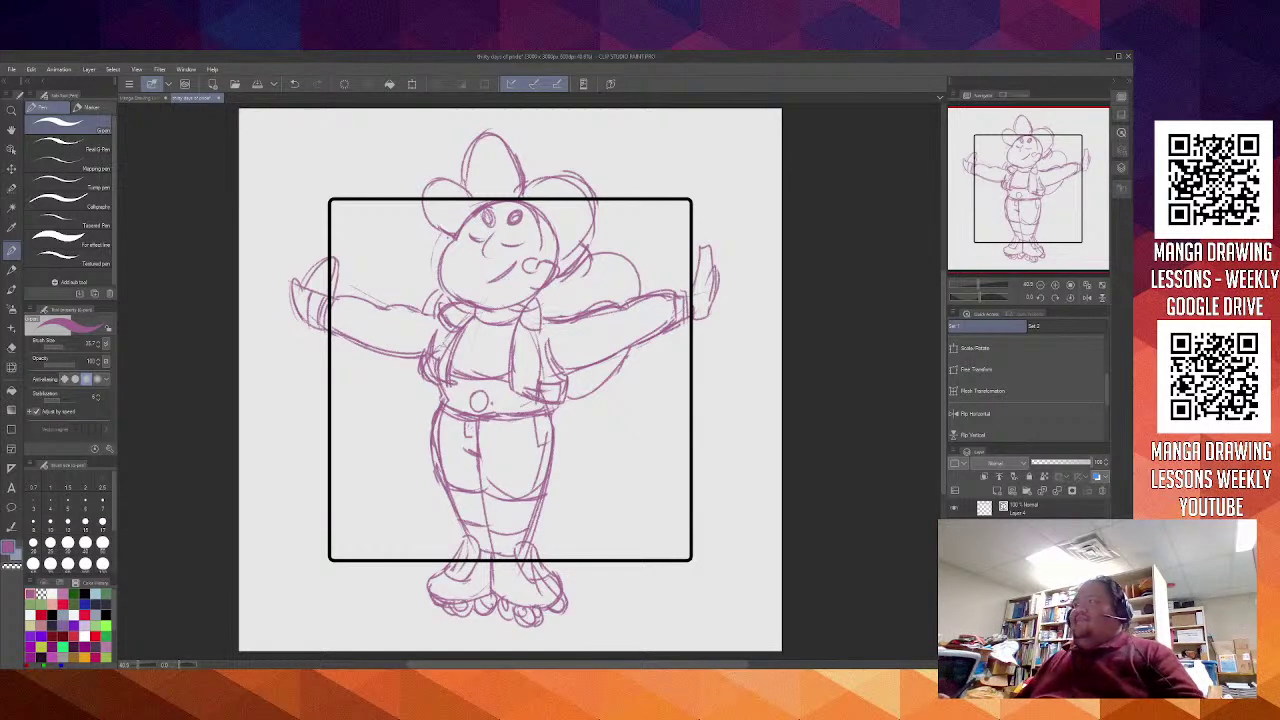
Hide the black square frame and set up Enclose and fill on a layer for the figure's silhouette
left_click(957, 512)
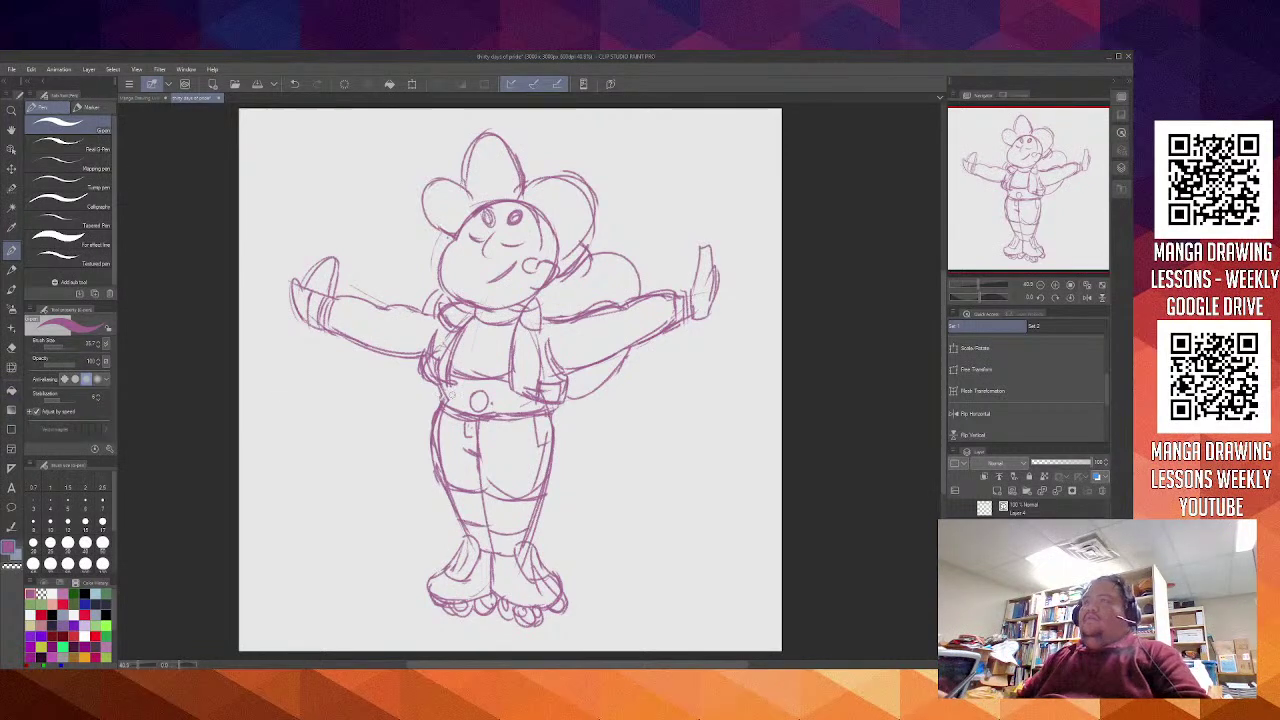
left_click(12, 408)
key("g")
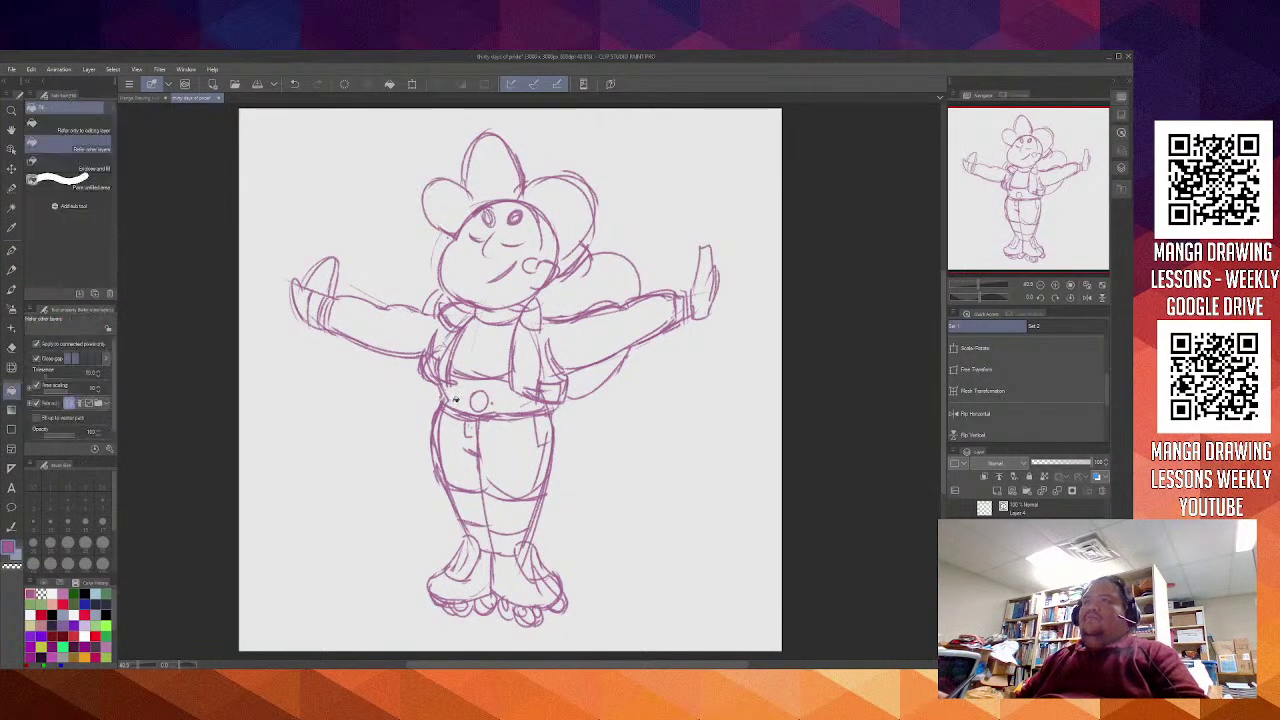
key("m")
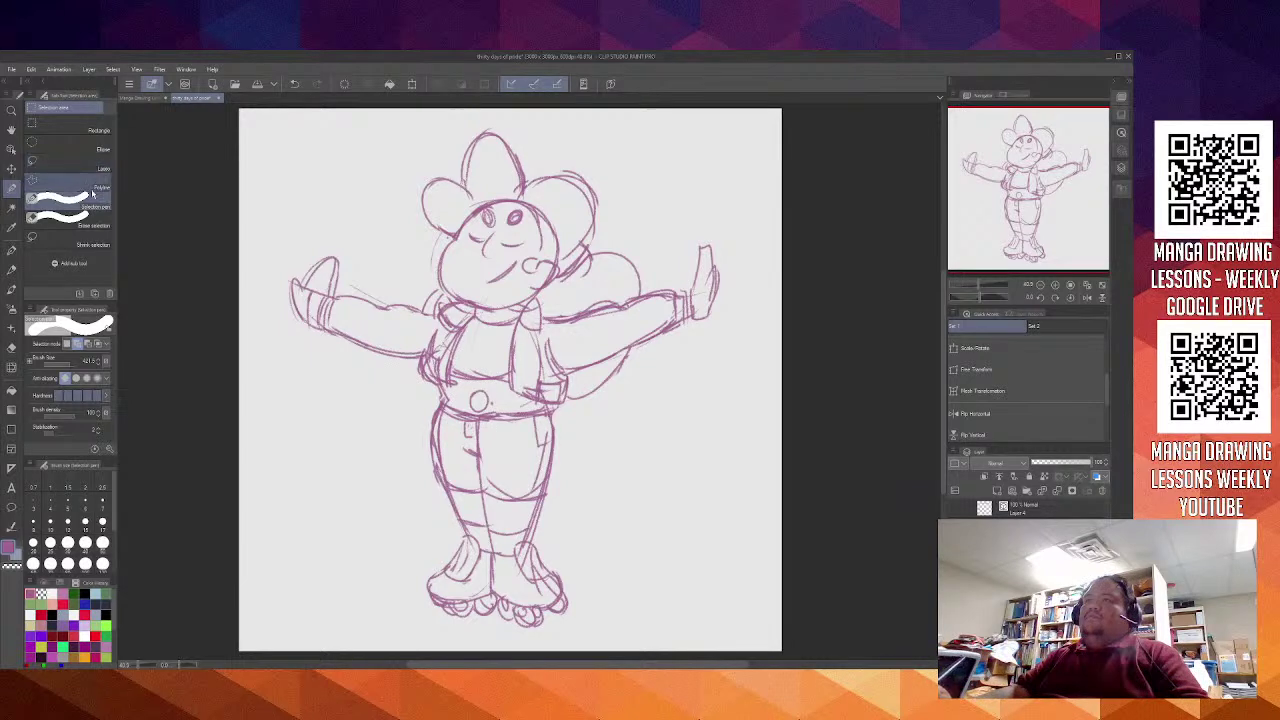
key("g")
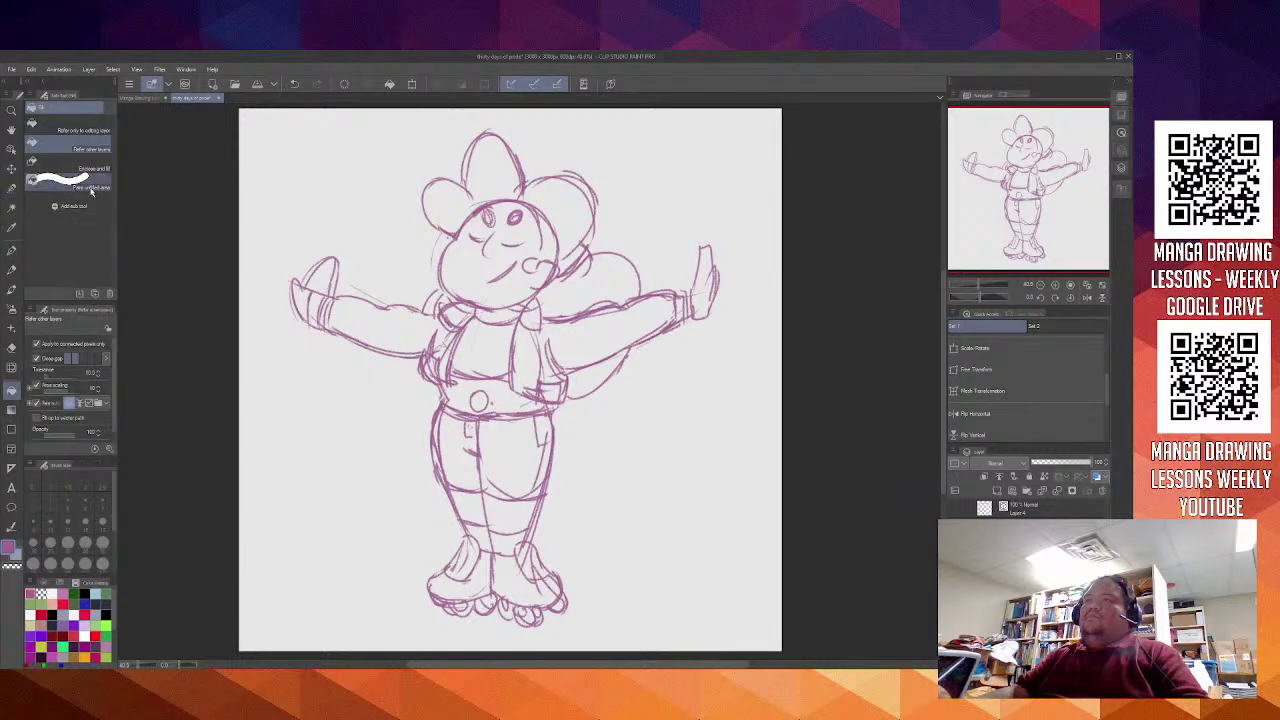
left_click(90, 165)
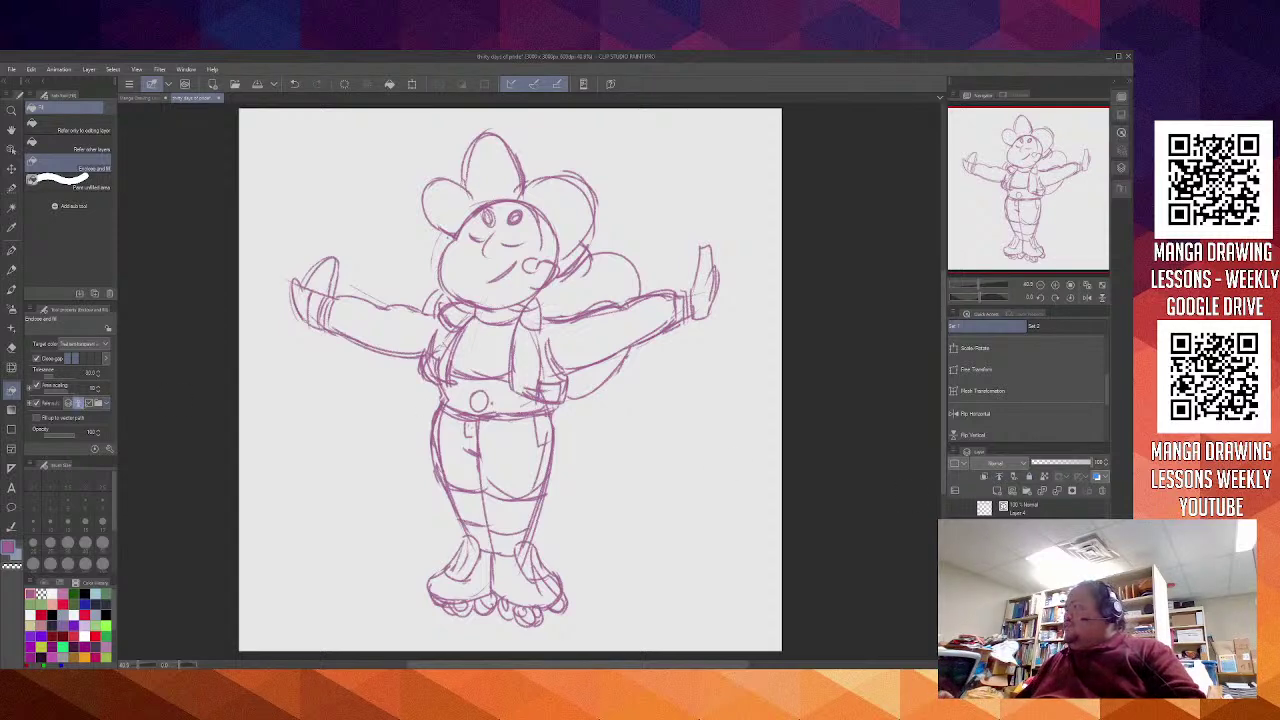
left_click(956, 530)
left_click(956, 530)
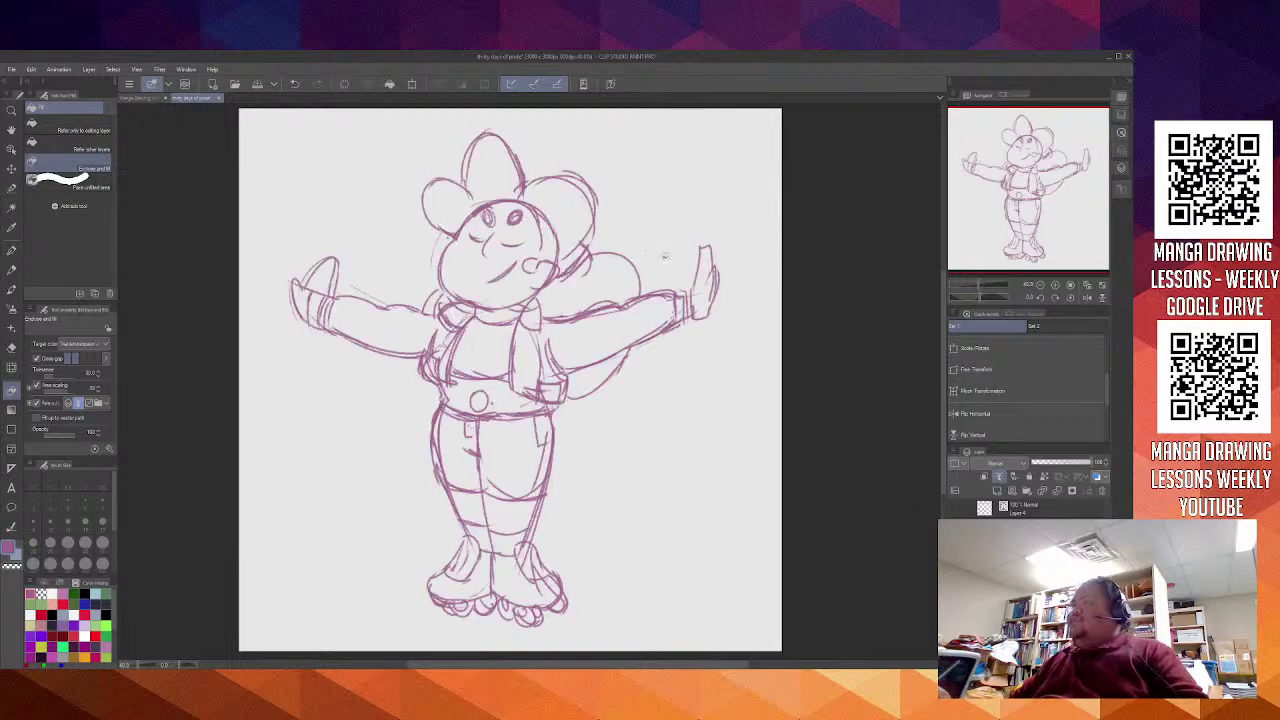
Try filling the whole figure silhouette with purple using Enclose and fill, undoing each fill
mouse_move(708, 215)
left_mouse_down()
mouse_move(579, 135)
mouse_move(477, 117)
mouse_move(374, 144)
mouse_move(312, 188)
mouse_move(271, 274)
mouse_move(384, 597)
mouse_move(489, 637)
mouse_move(597, 620)
mouse_move(644, 541)
mouse_move(696, 391)
mouse_move(764, 287)
mouse_move(717, 213)
mouse_move(663, 203)
mouse_move(677, 219)
mouse_move(662, 253)
left_mouse_up()
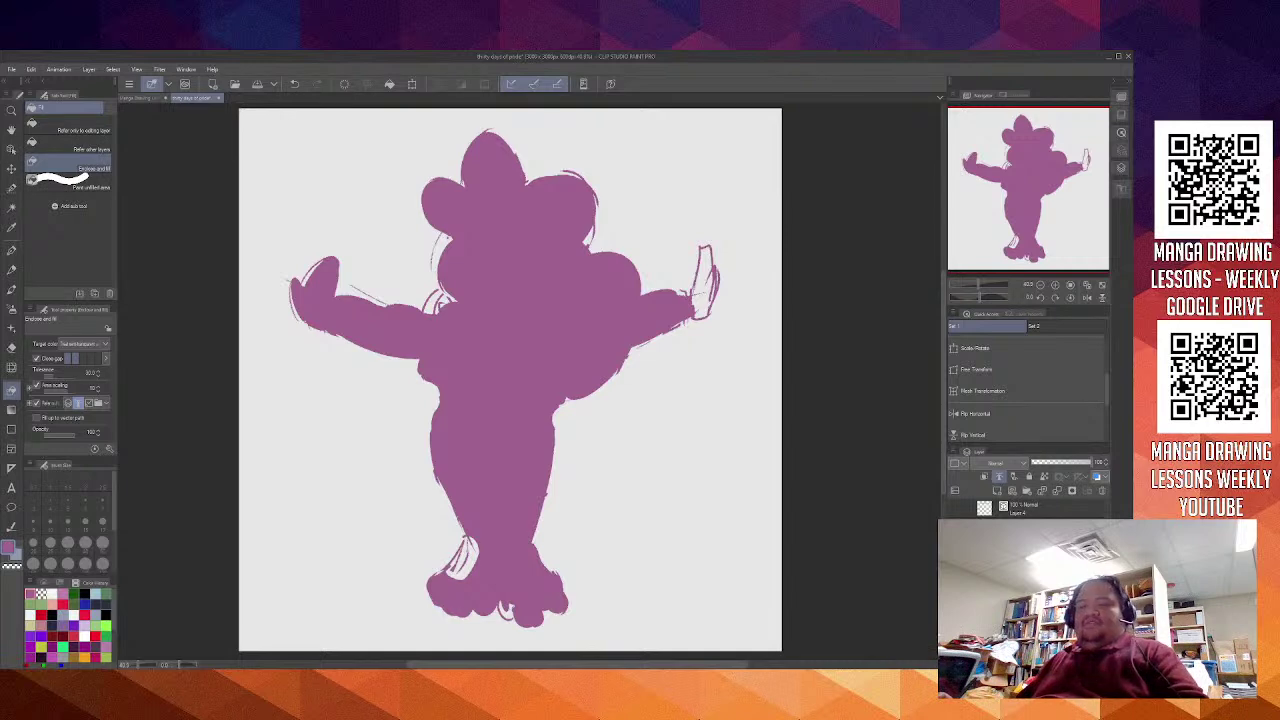
key("ctrl+z")
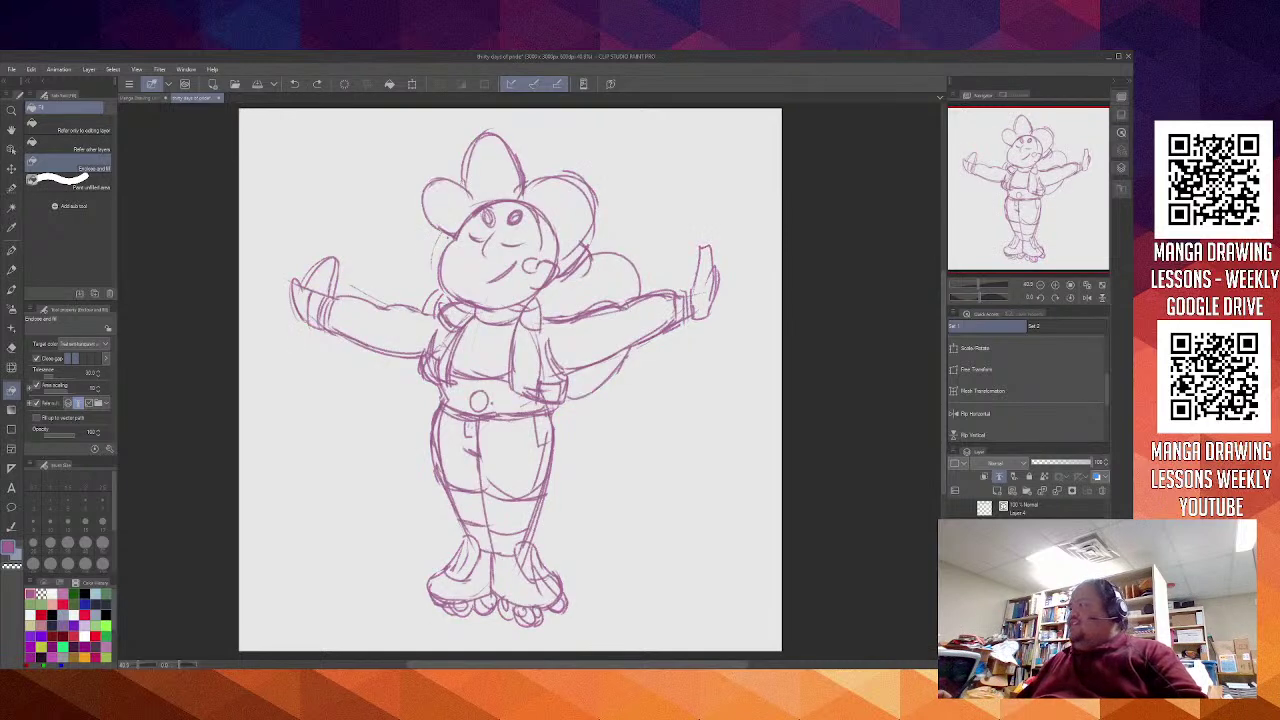
mouse_move(495, 116)
left_mouse_down()
mouse_move(410, 143)
mouse_move(266, 256)
mouse_move(405, 630)
mouse_move(631, 589)
mouse_move(708, 370)
mouse_move(700, 152)
mouse_move(462, 121)
mouse_move(494, 117)
left_mouse_up()
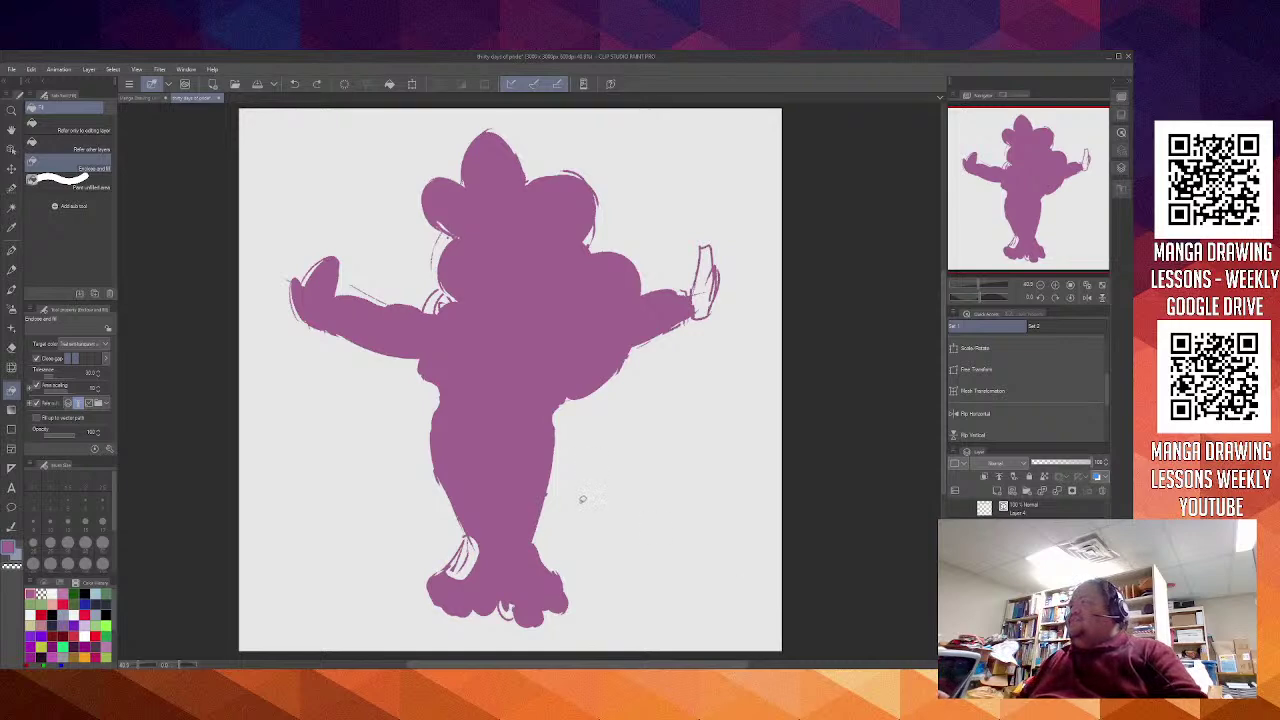
key("ctrl+z")
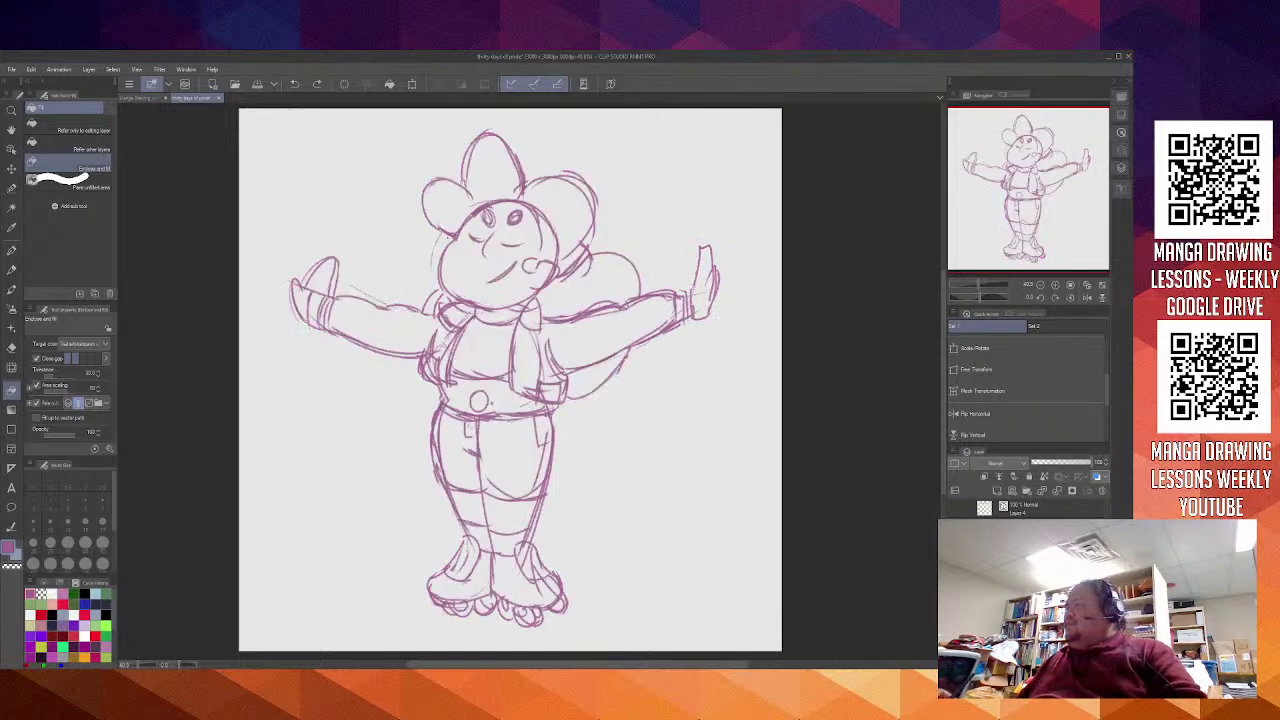
Switch to the standard color set and choose a medium grey as the drawing color
left_click(999, 477)
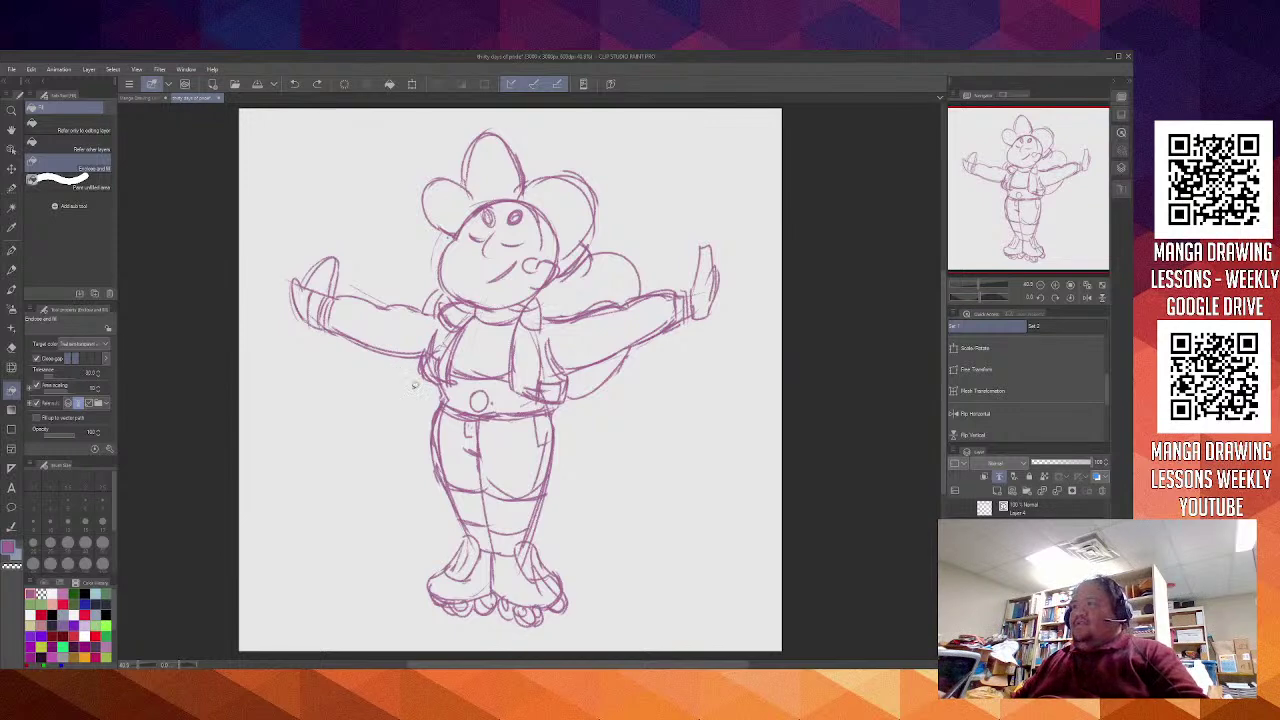
key("p")
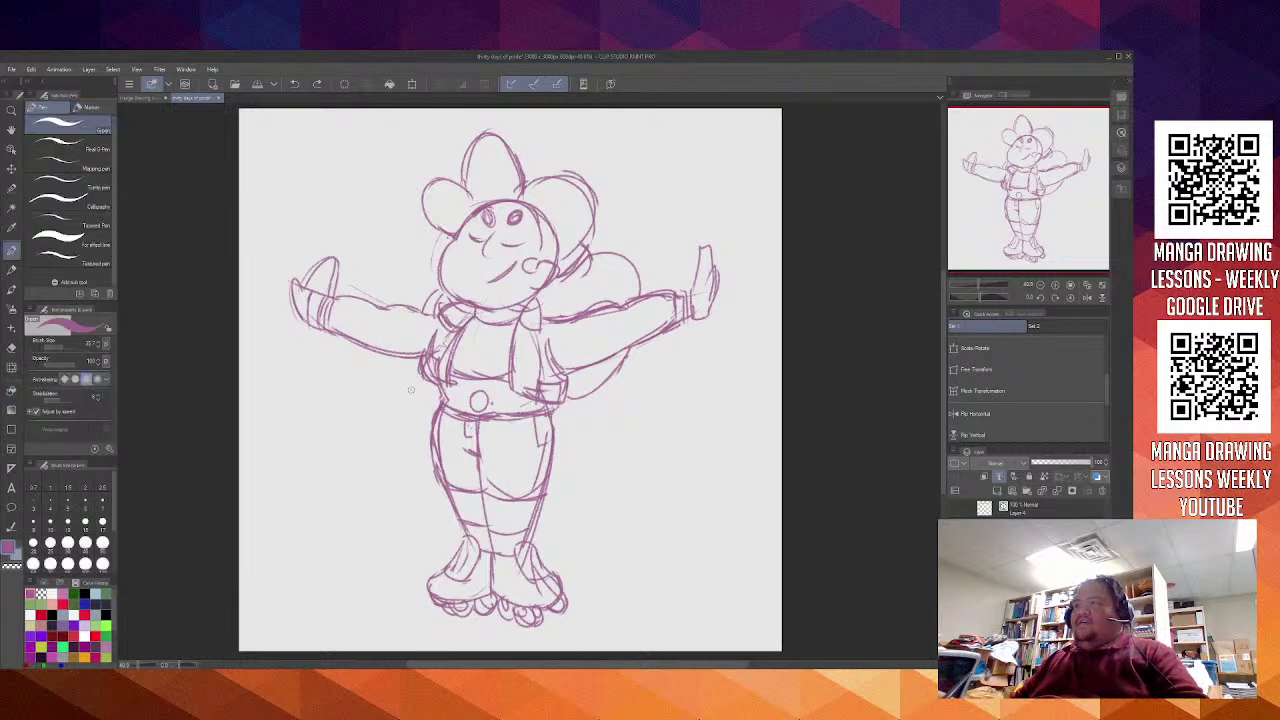
key("p")
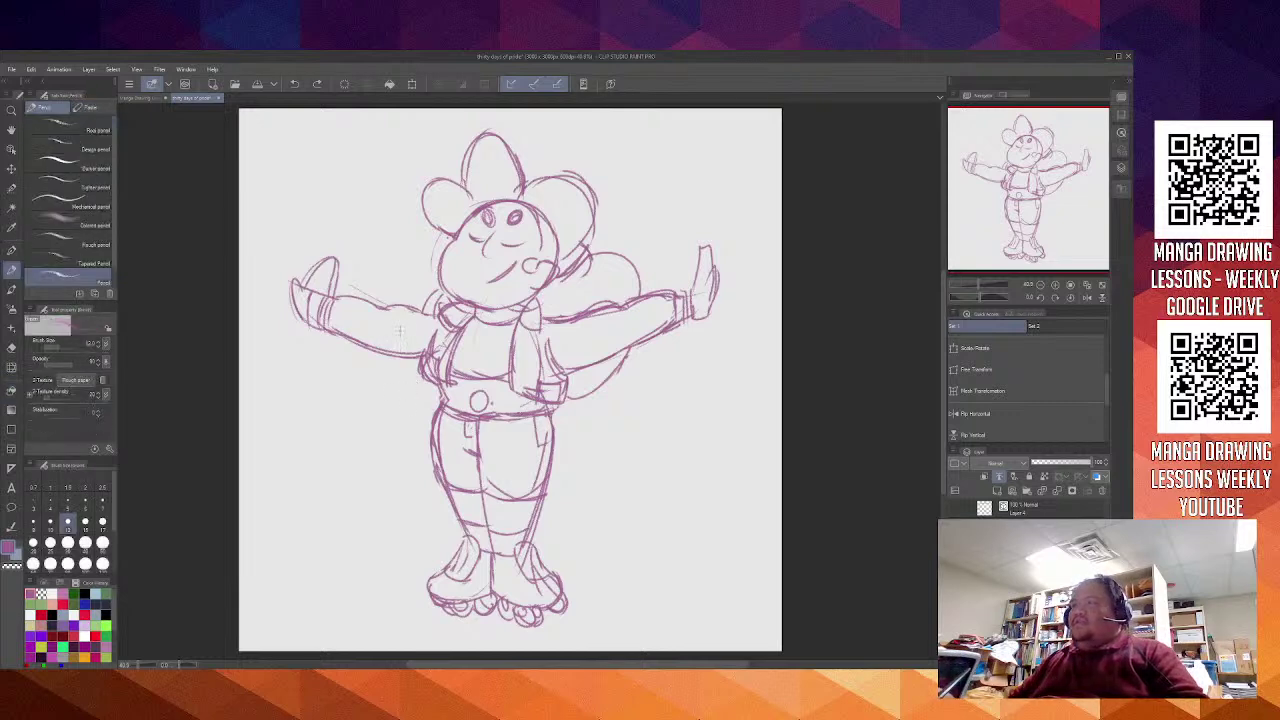
left_click_drag(686, 297, 698, 288)
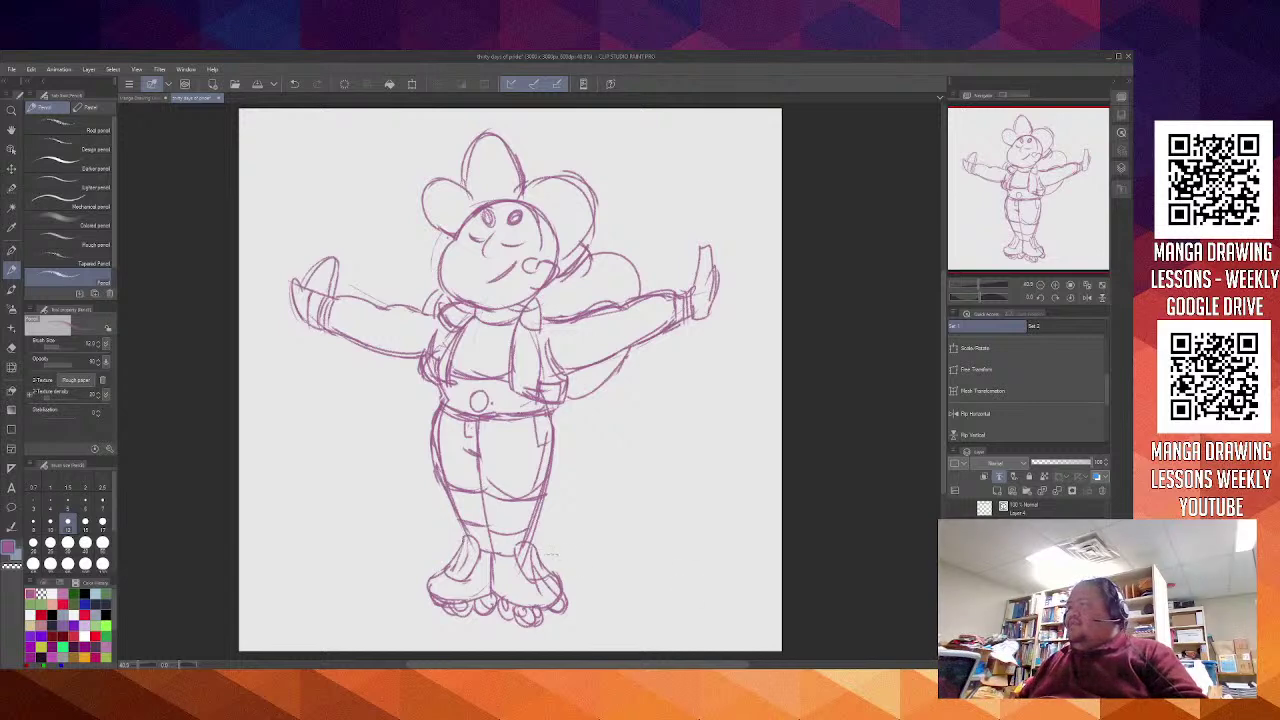
left_click(60, 584)
left_click(57, 595)
left_click(53, 440)
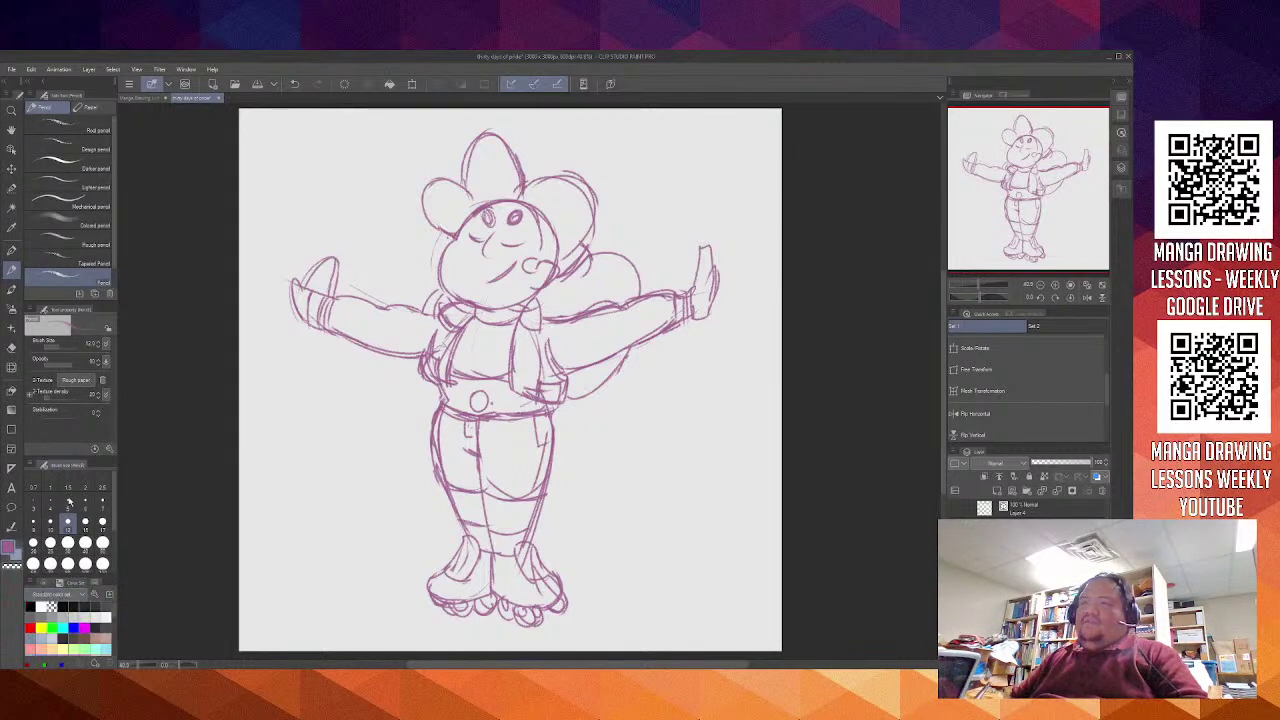
left_click(66, 616)
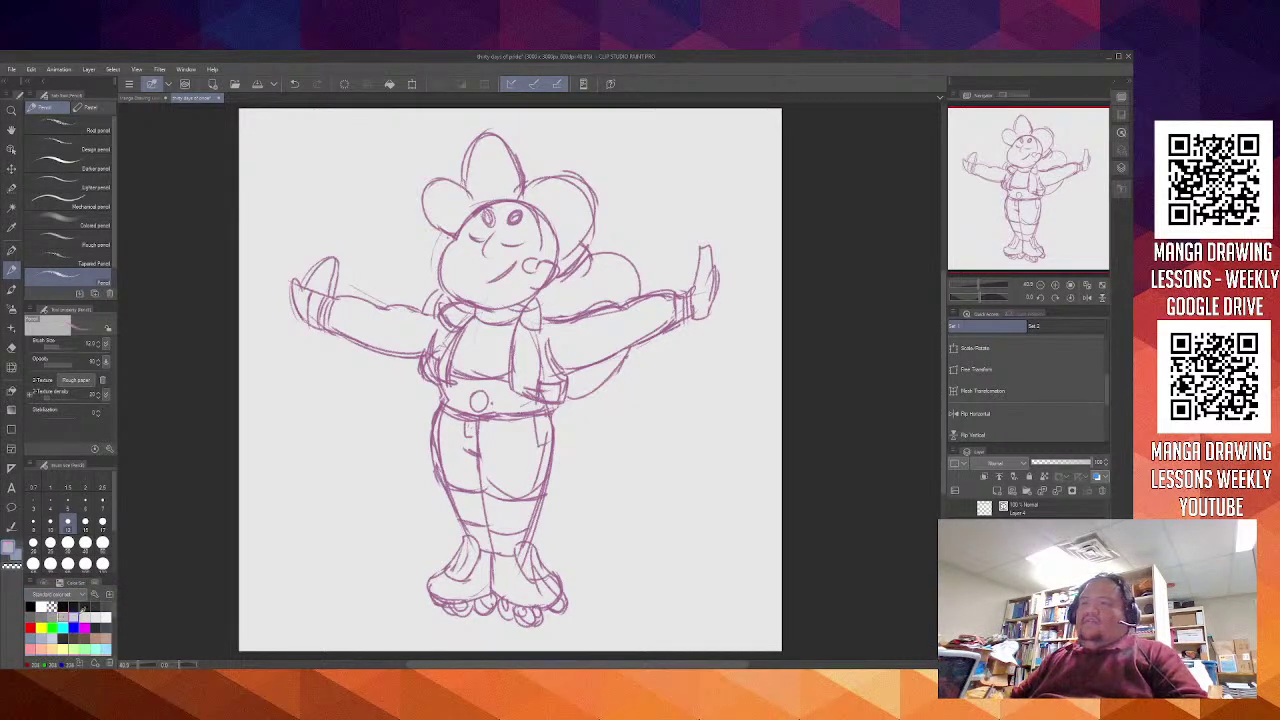
left_click(53, 617)
left_click(42, 617)
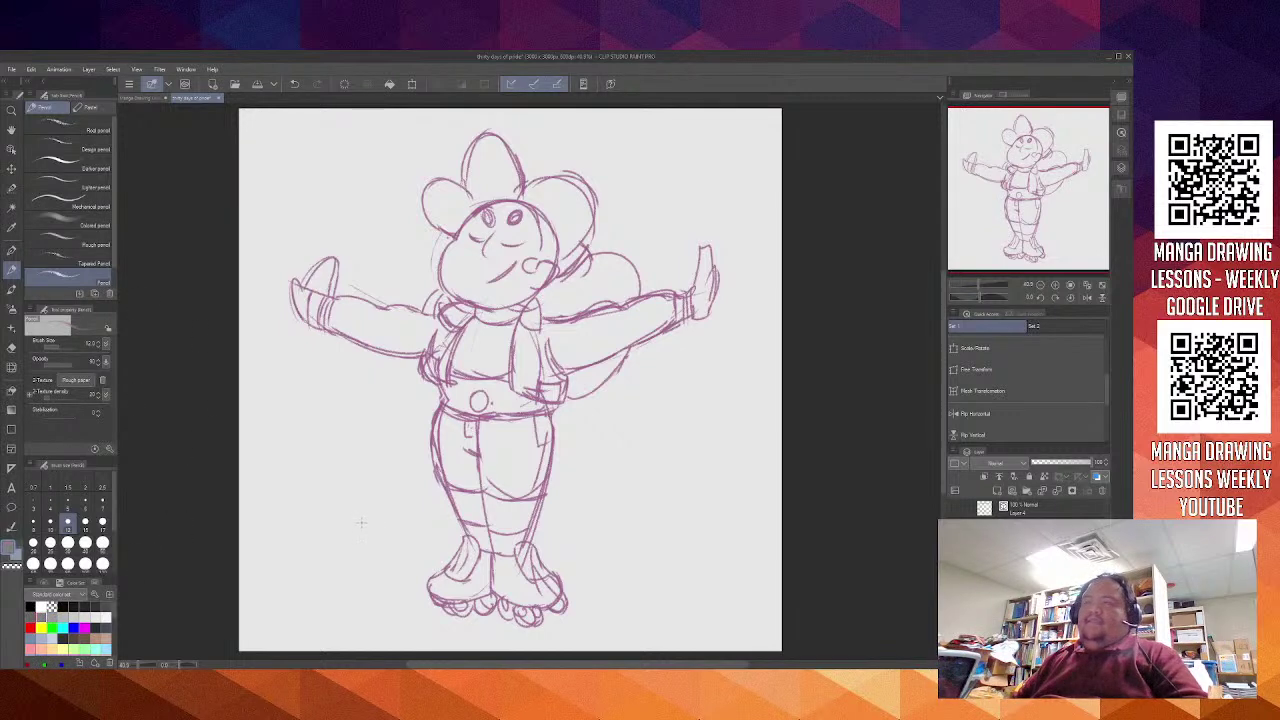
Fill the whole figure silhouette with grey beneath the purple sketch using Enclose and fill
key("g")
key("g")
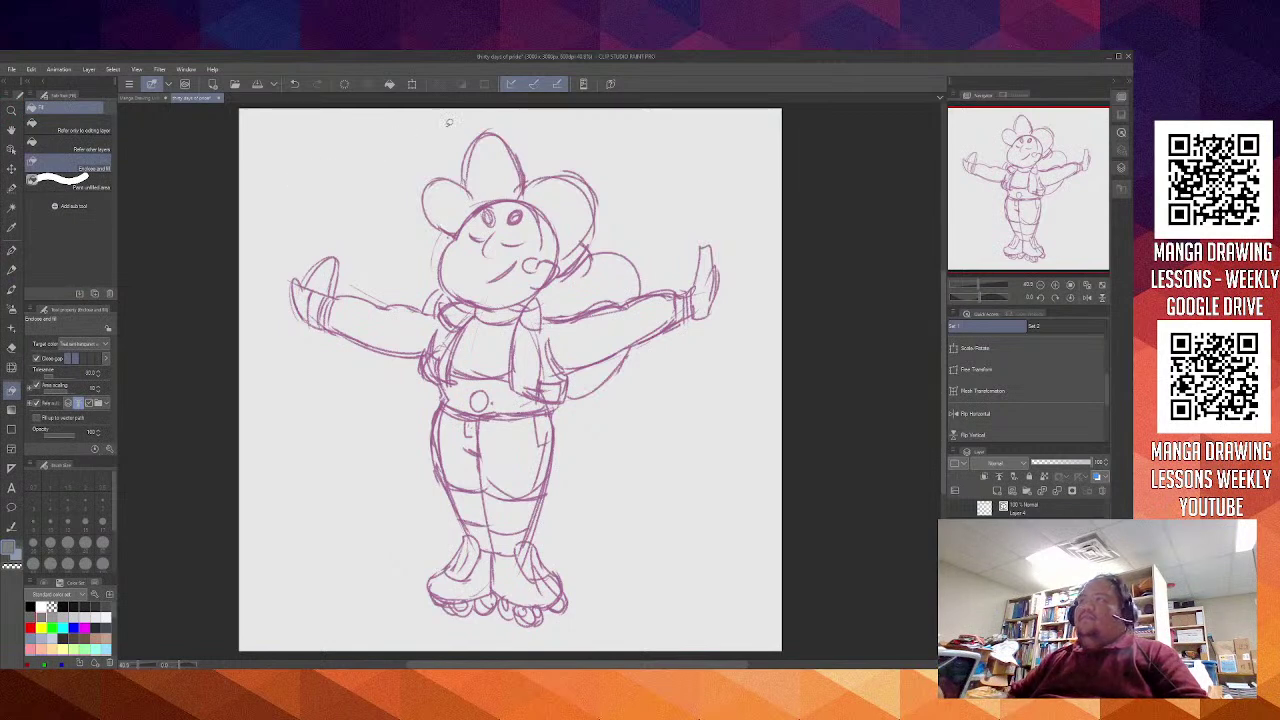
mouse_move(489, 117)
left_mouse_down()
mouse_move(436, 126)
mouse_move(310, 196)
mouse_move(275, 269)
mouse_move(342, 512)
mouse_move(401, 601)
mouse_move(474, 633)
mouse_move(585, 625)
mouse_move(647, 540)
mouse_move(688, 396)
mouse_move(774, 272)
mouse_move(697, 169)
mouse_move(501, 110)
mouse_move(424, 142)
left_mouse_up()
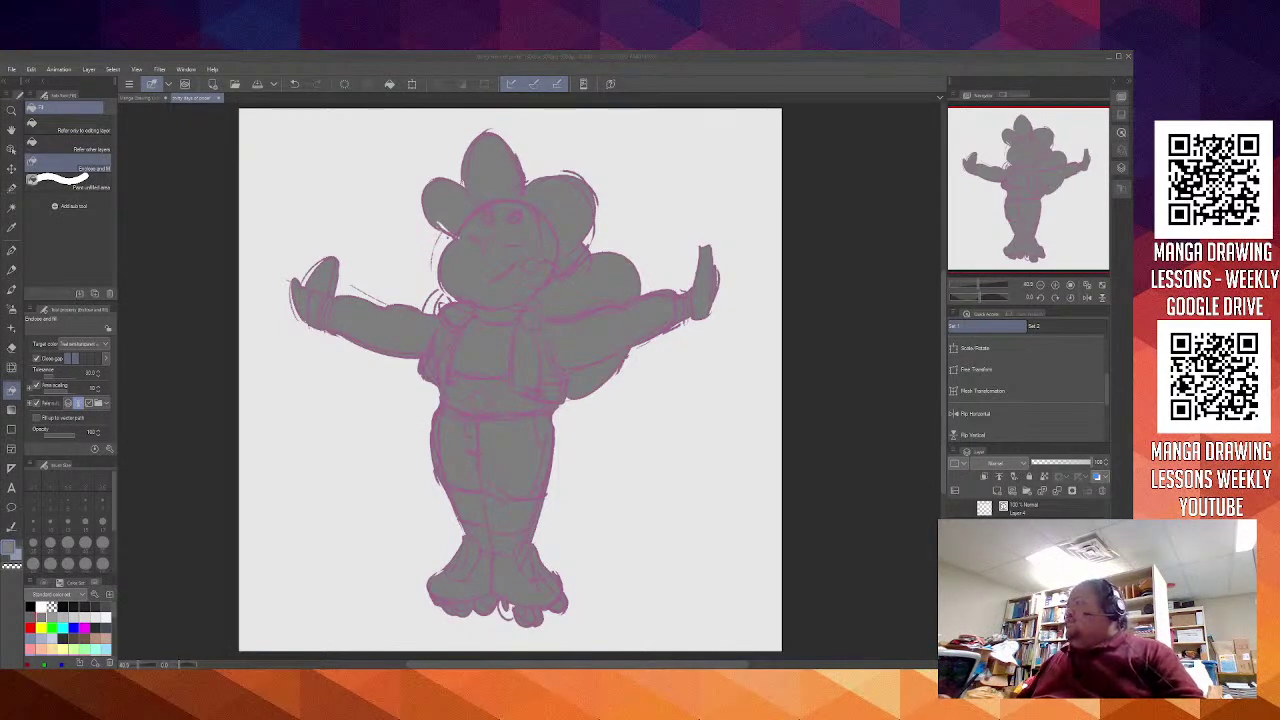
key("alt+Tab")
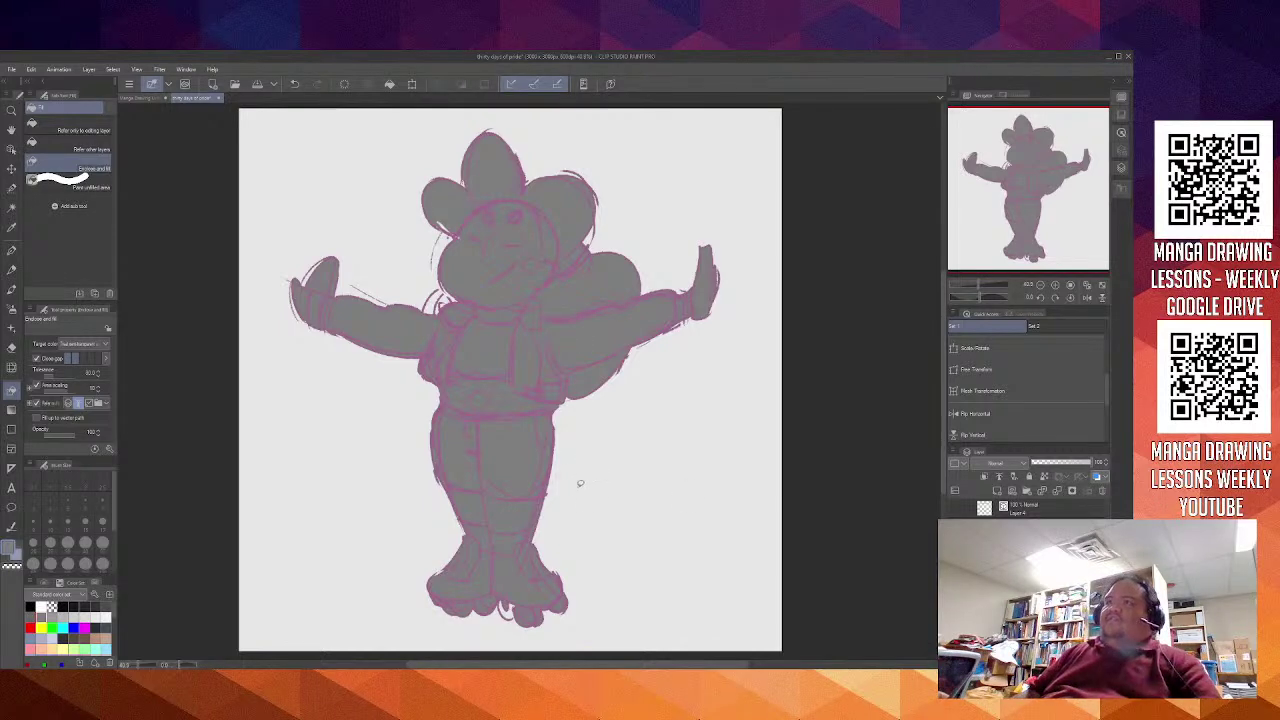
Try pen strokes around the hair and shifting the purple sketch, undoing each attempt
key("p")
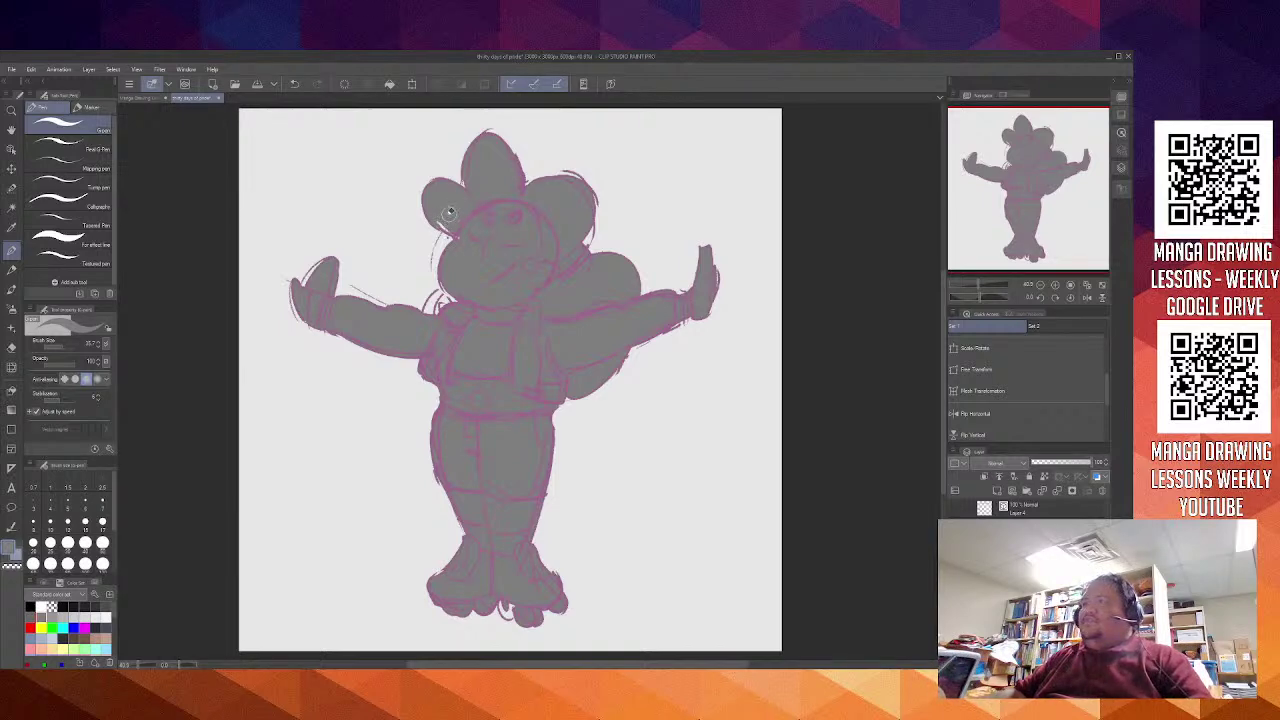
mouse_move(441, 213)
left_mouse_down()
mouse_move(457, 230)
mouse_move(444, 212)
left_mouse_up()
key("ctrl+z")
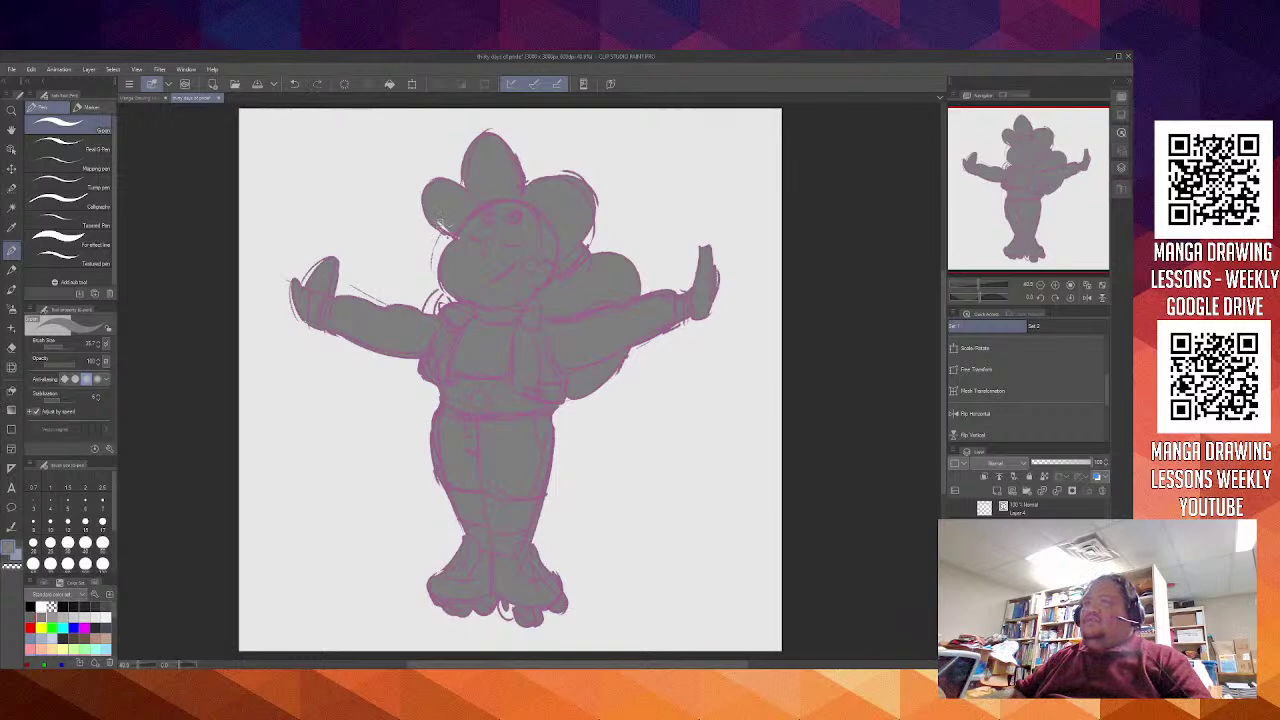
left_click_drag(389, 242, 411, 271)
key("ctrl+z")
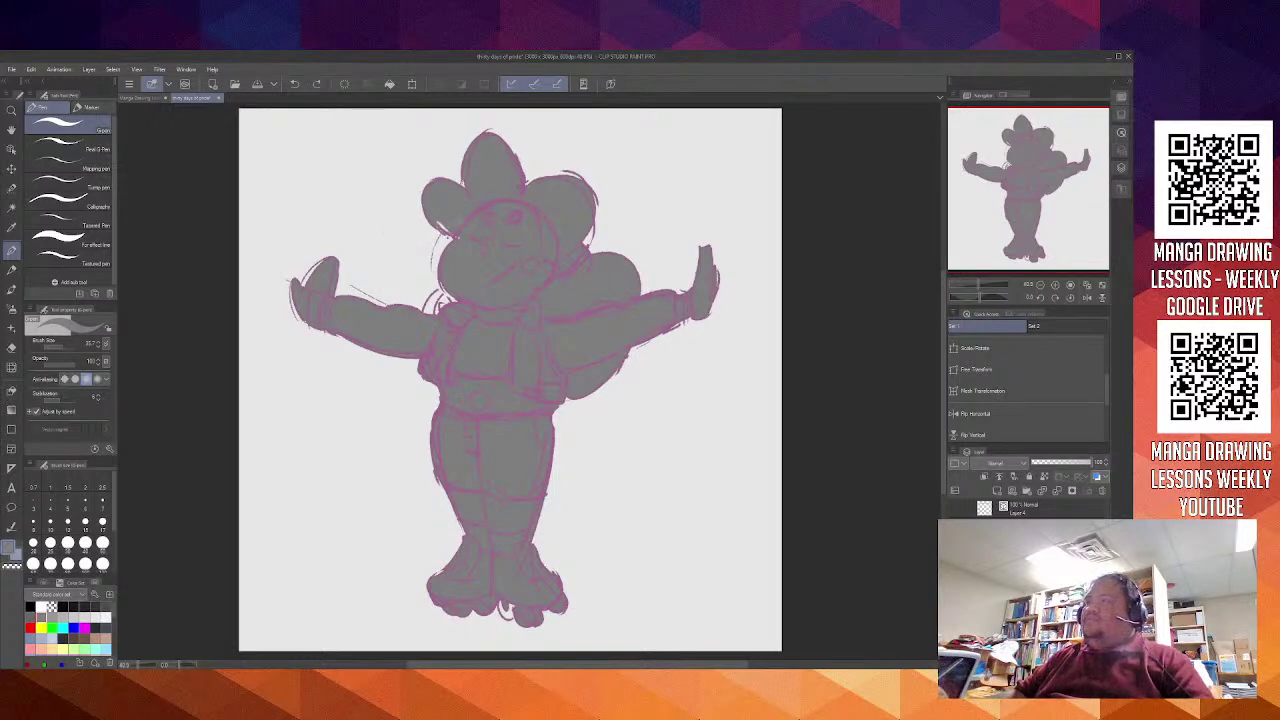
left_click_drag(466, 220, 489, 233)
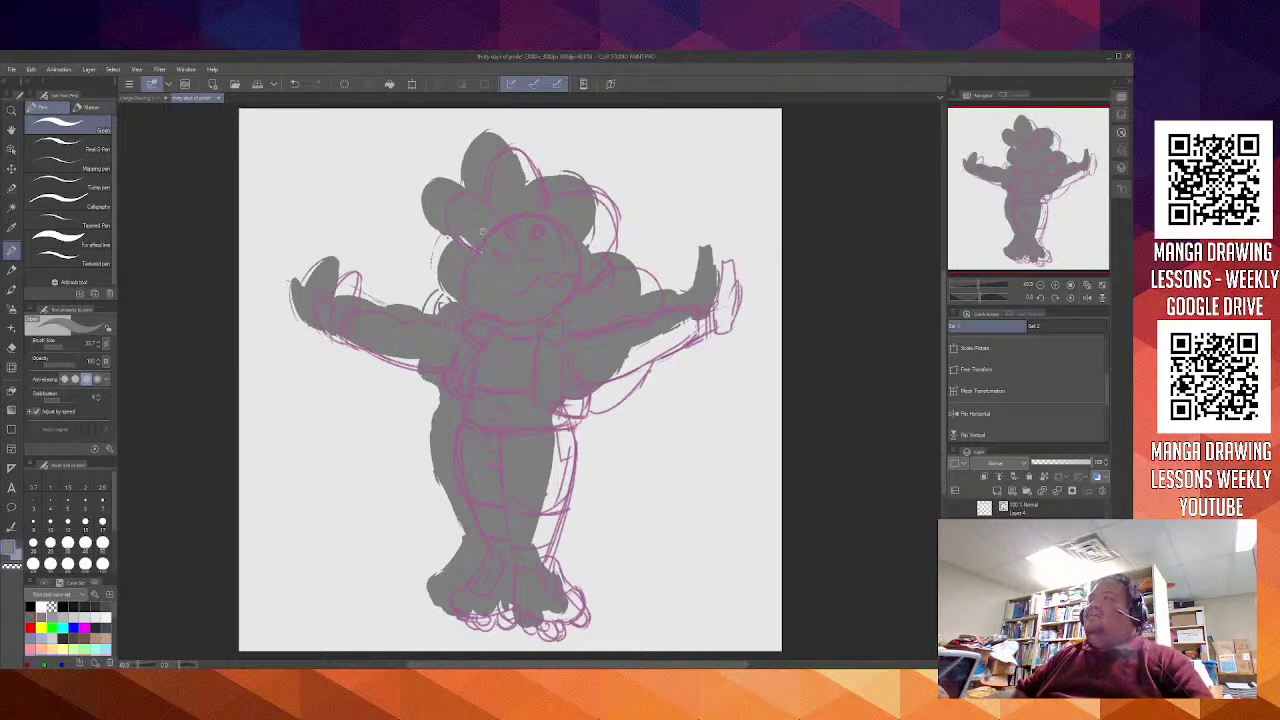
key("ctrl+z")
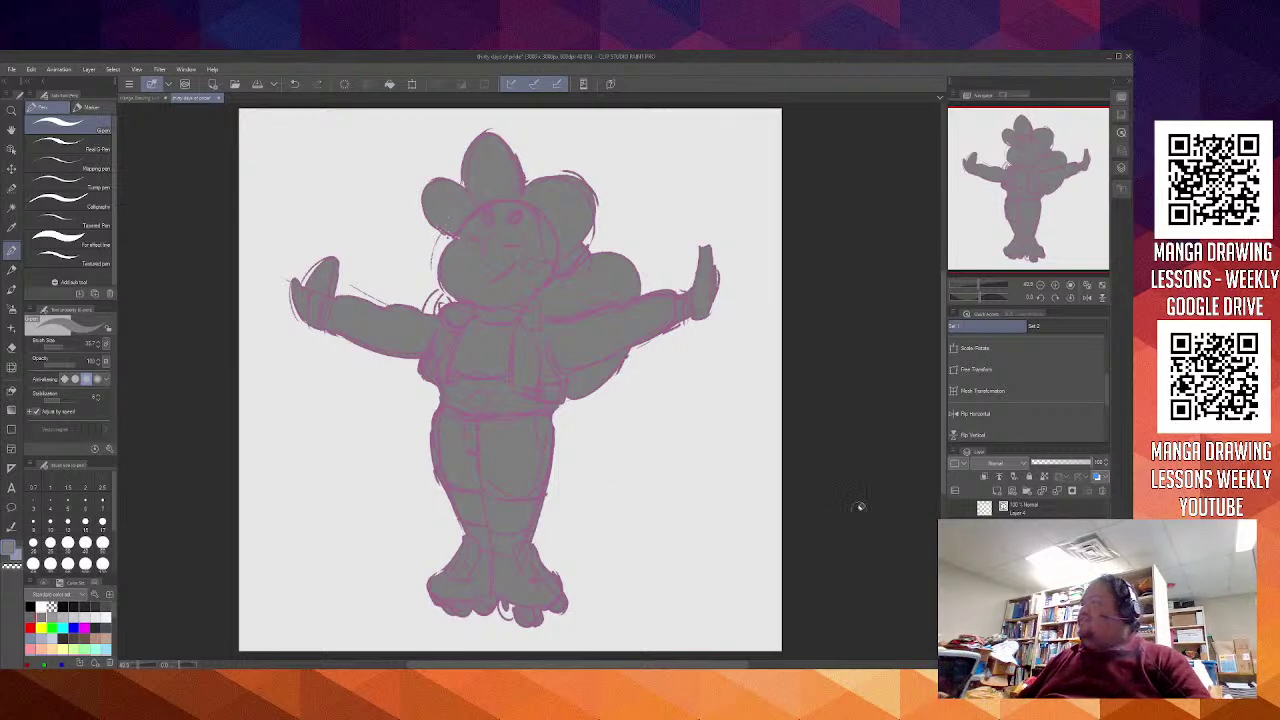
Try changing the order of the sketch and fill layers and deleting content, undoing both changes
left_click_drag(1030, 530, 1030, 556)
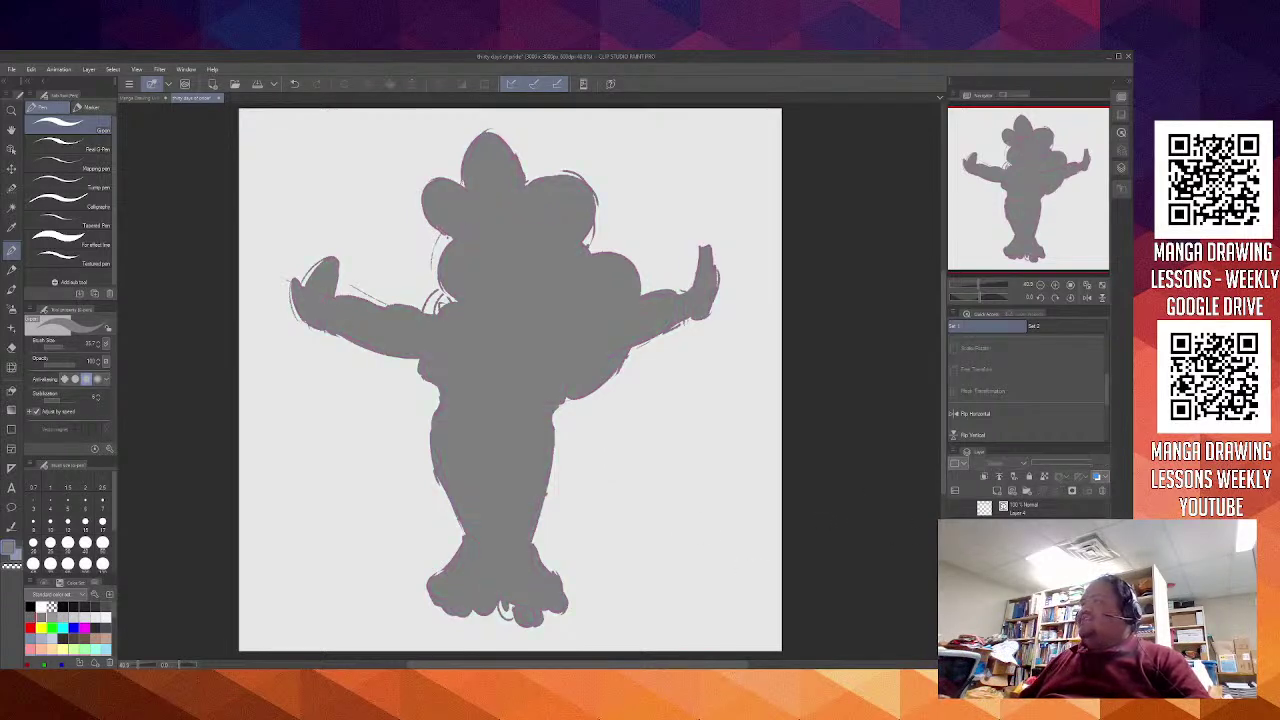
key("ctrl+z")
key("Delete")
key("ctrl+z")
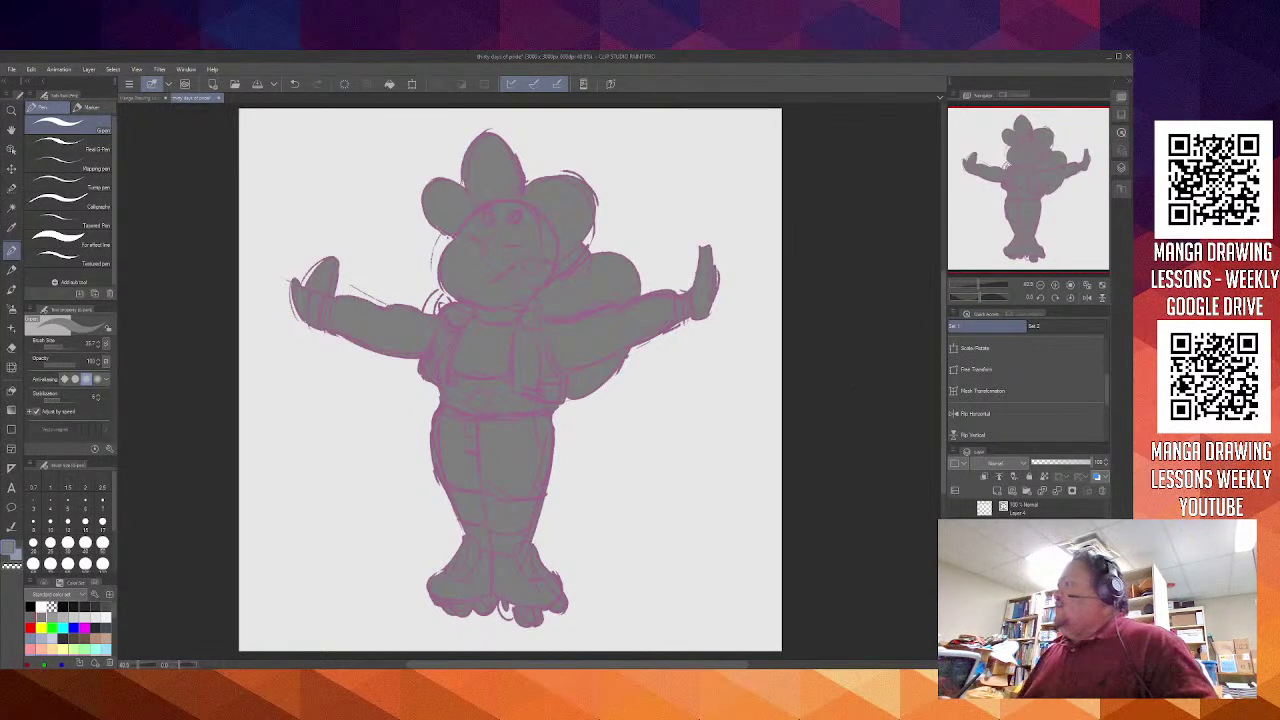
Lower the opacity of the purple sketch layer and make the grey fill layer active
left_click(1053, 466)
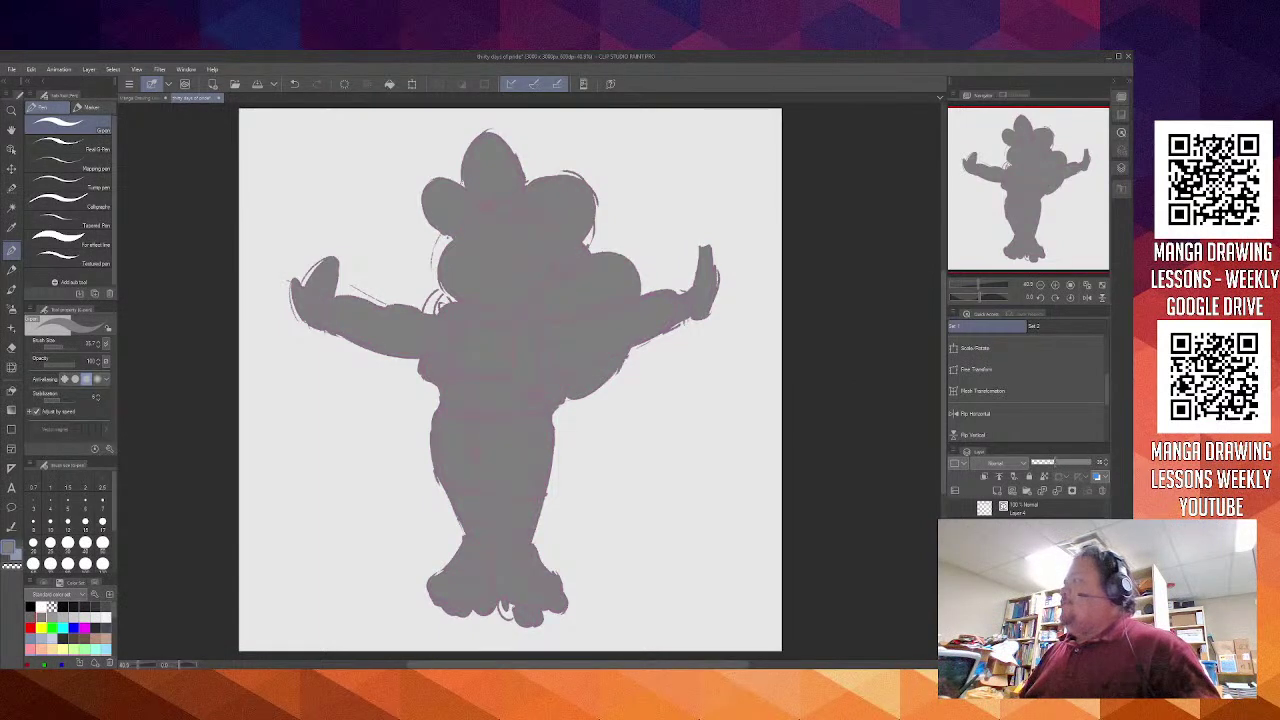
left_click(1020, 560)
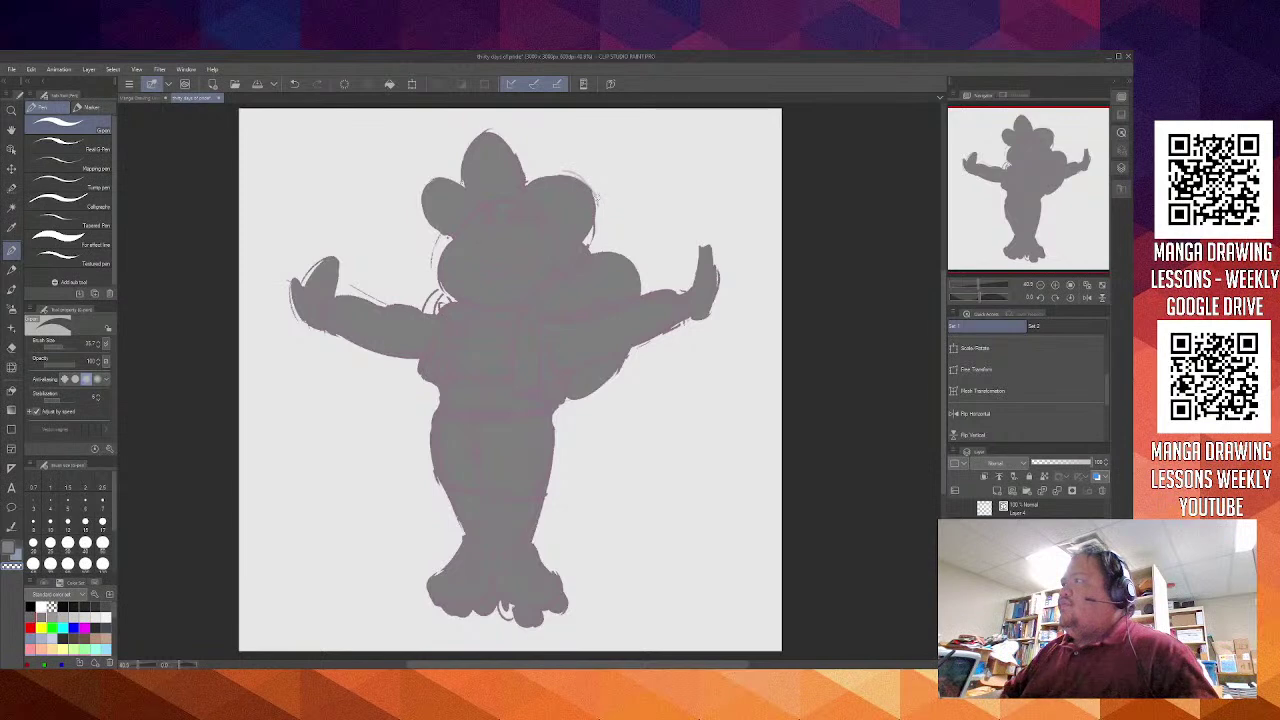
Trim the rough outer edge of the upper-right hair puff with transparent pen strokes, undoing stray strokes
scroll(596, 201, "up", 5)
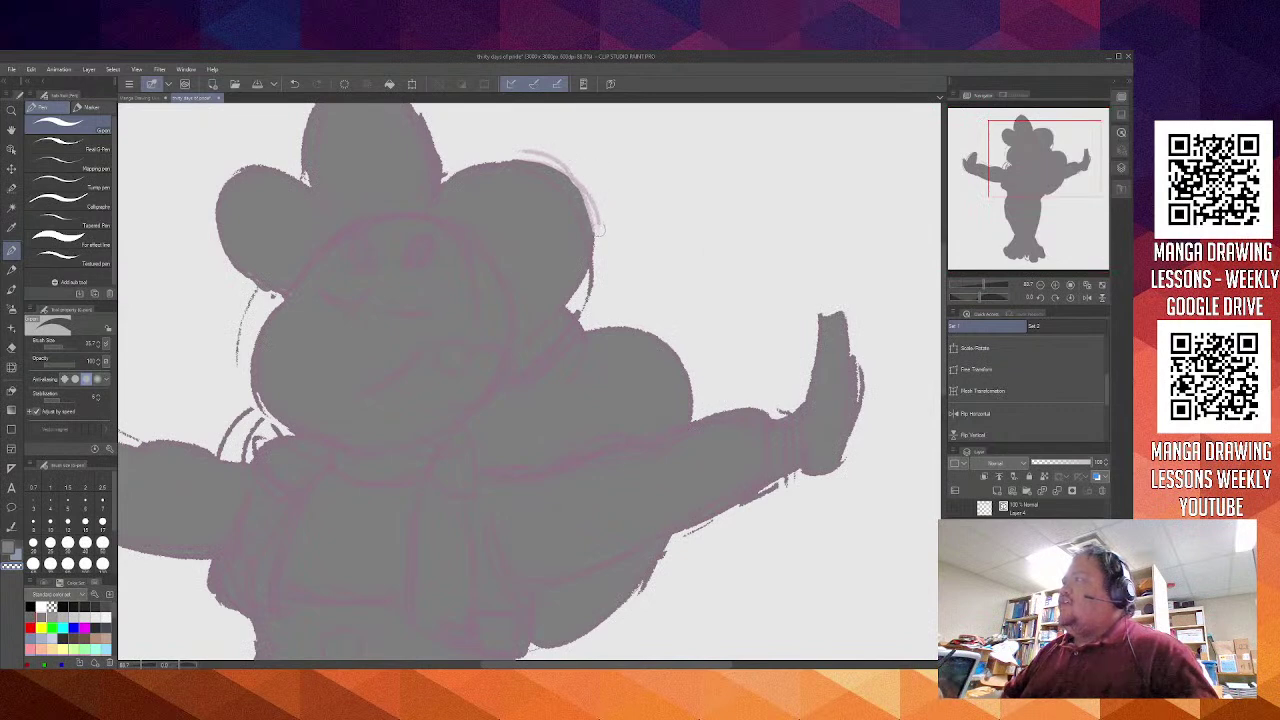
key("ctrl+z")
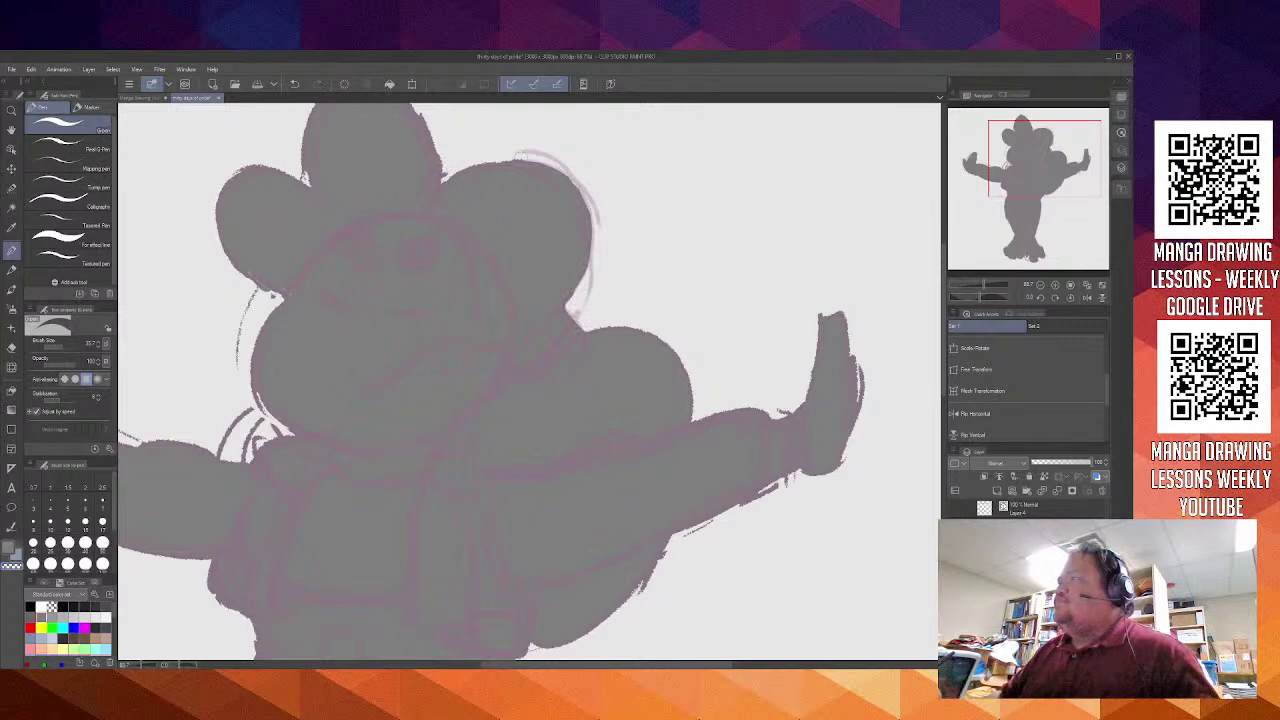
scroll(520, 156, "up", 2)
scroll(638, 253, "down", 10)
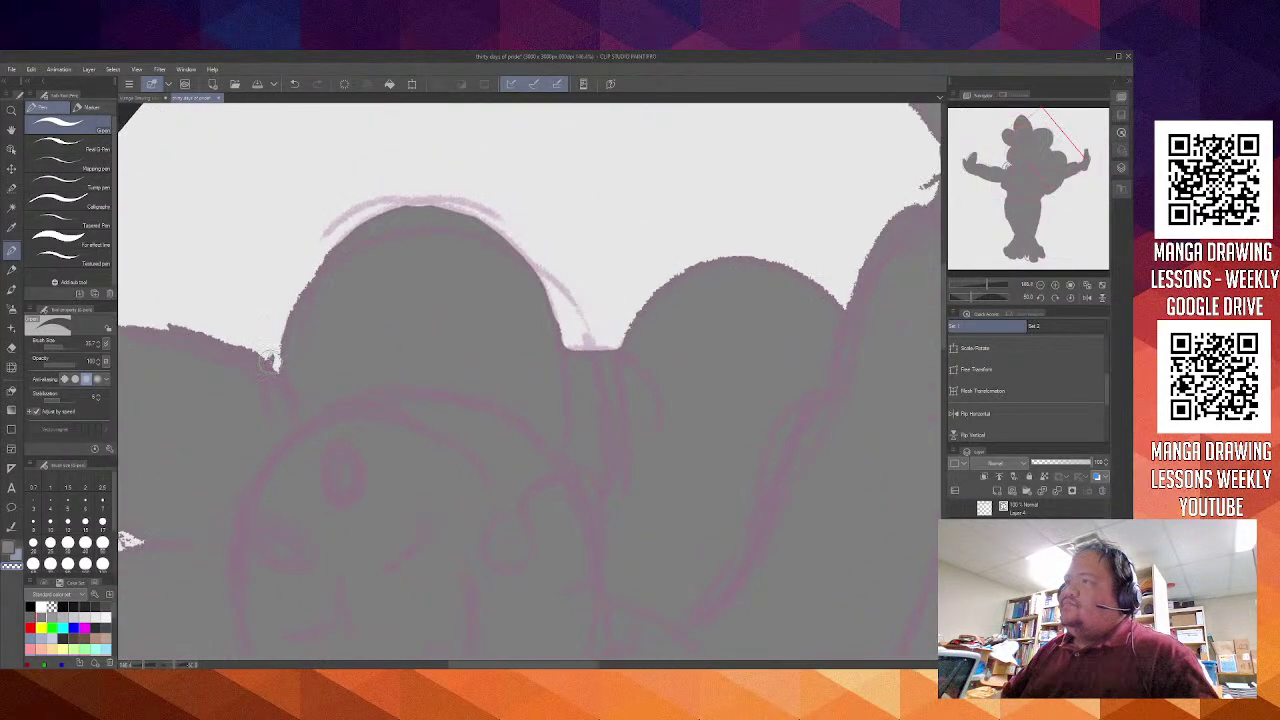
mouse_move(327, 232)
left_mouse_down()
mouse_move(288, 305)
mouse_move(280, 362)
left_mouse_up()
mouse_move(286, 305)
left_mouse_down()
mouse_move(326, 242)
mouse_move(362, 217)
mouse_move(455, 222)
left_mouse_up()
key("ctrl+z")
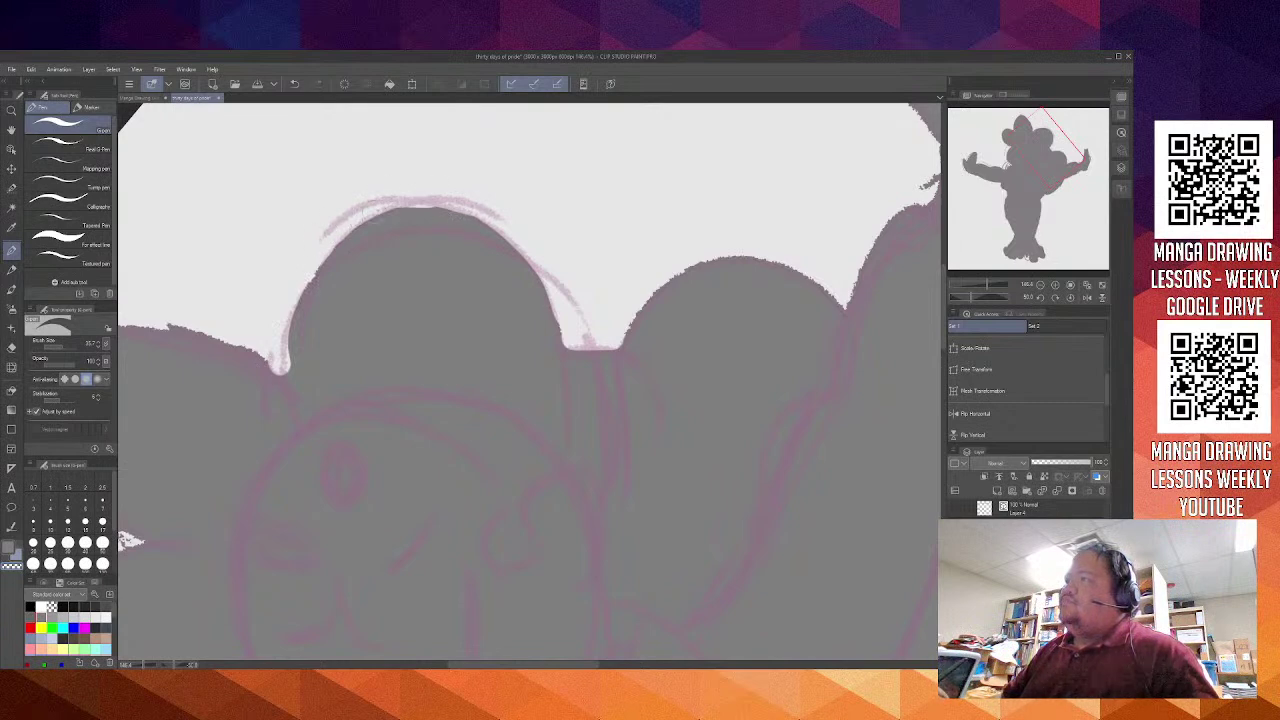
key("ctrl+z")
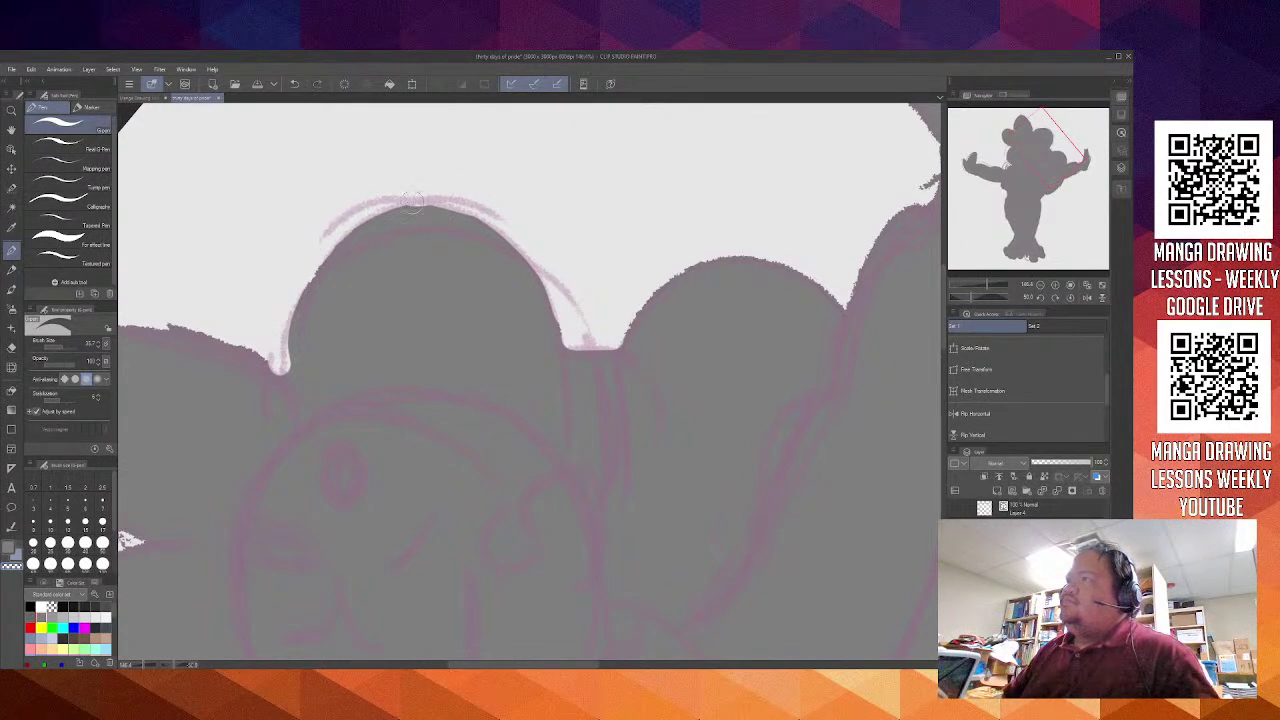
mouse_move(411, 206)
left_mouse_down()
mouse_move(342, 235)
mouse_move(312, 284)
left_mouse_up()
key("ctrl+z")
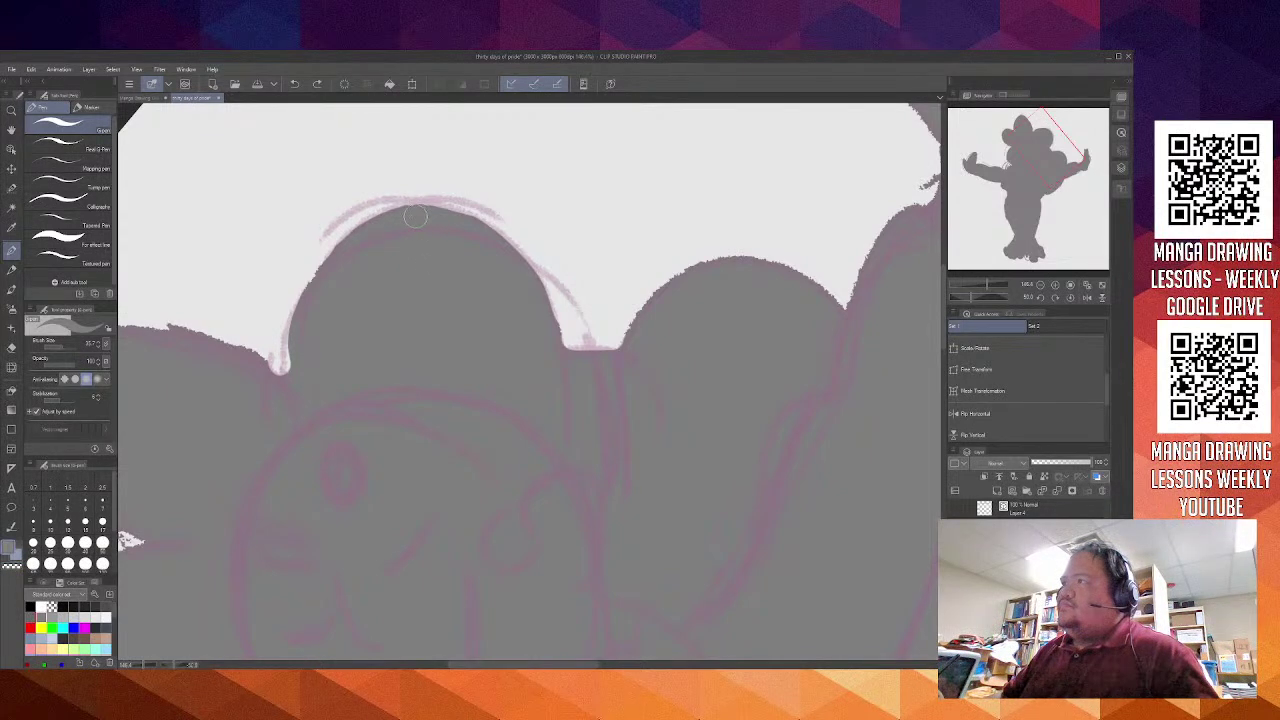
Round out the edges of the upper-right and lower-right hair puffs with smooth grey pen strokes
mouse_move(420, 217)
left_mouse_down()
mouse_move(485, 241)
mouse_move(413, 219)
mouse_move(469, 231)
mouse_move(438, 213)
mouse_move(375, 234)
mouse_move(336, 269)
mouse_move(373, 233)
mouse_move(343, 252)
mouse_move(308, 312)
mouse_move(283, 373)
left_mouse_up()
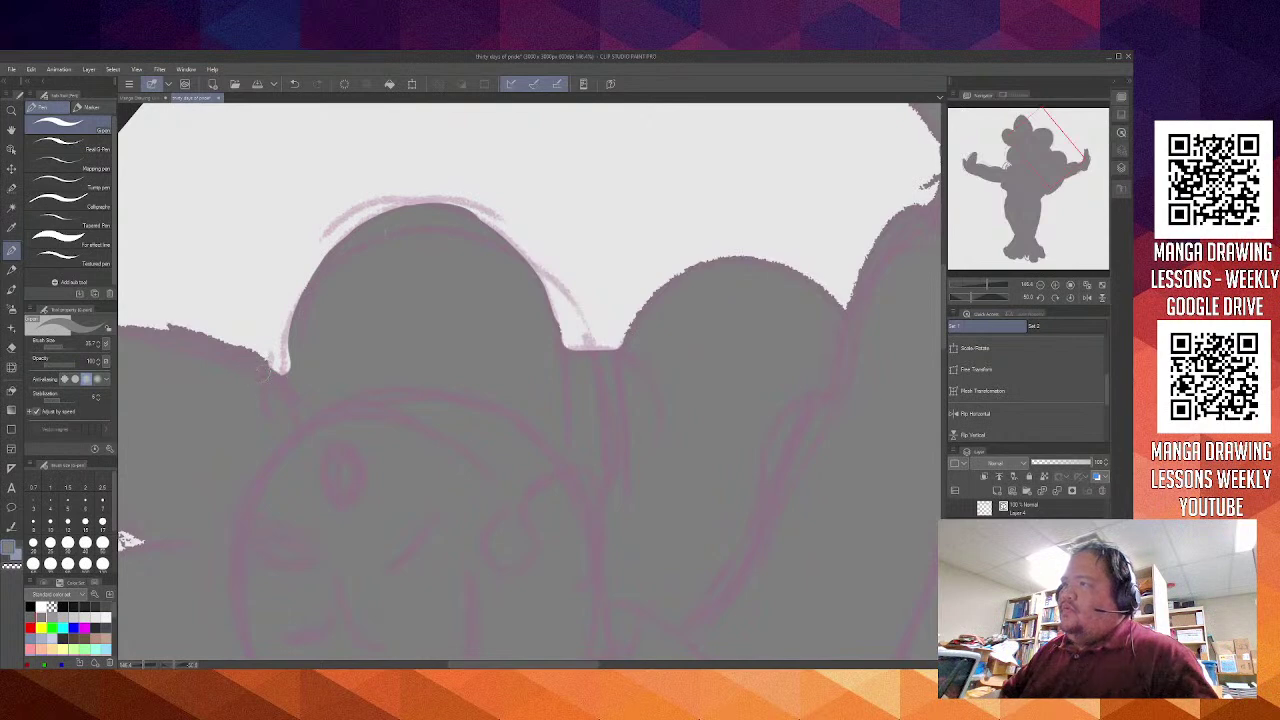
mouse_move(297, 385)
left_mouse_down()
mouse_move(297, 337)
mouse_move(299, 396)
left_mouse_up()
left_click_drag(300, 332, 304, 394)
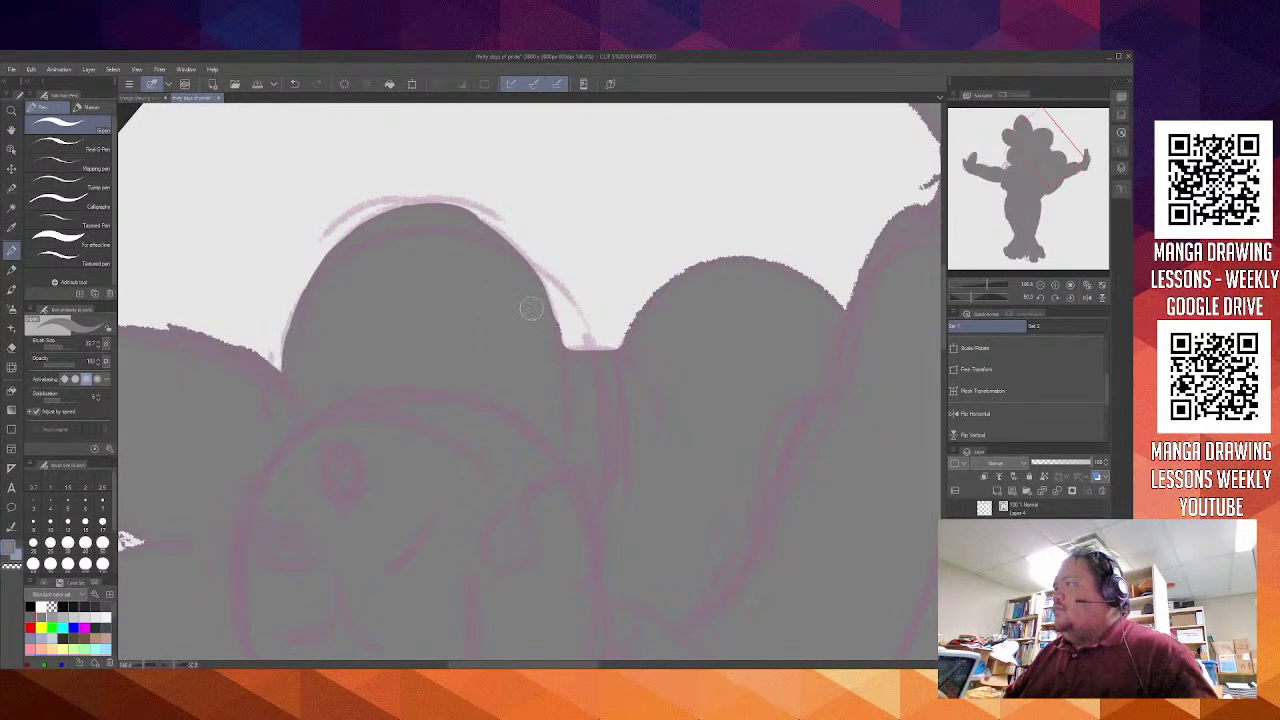
left_click_drag(529, 286, 549, 359)
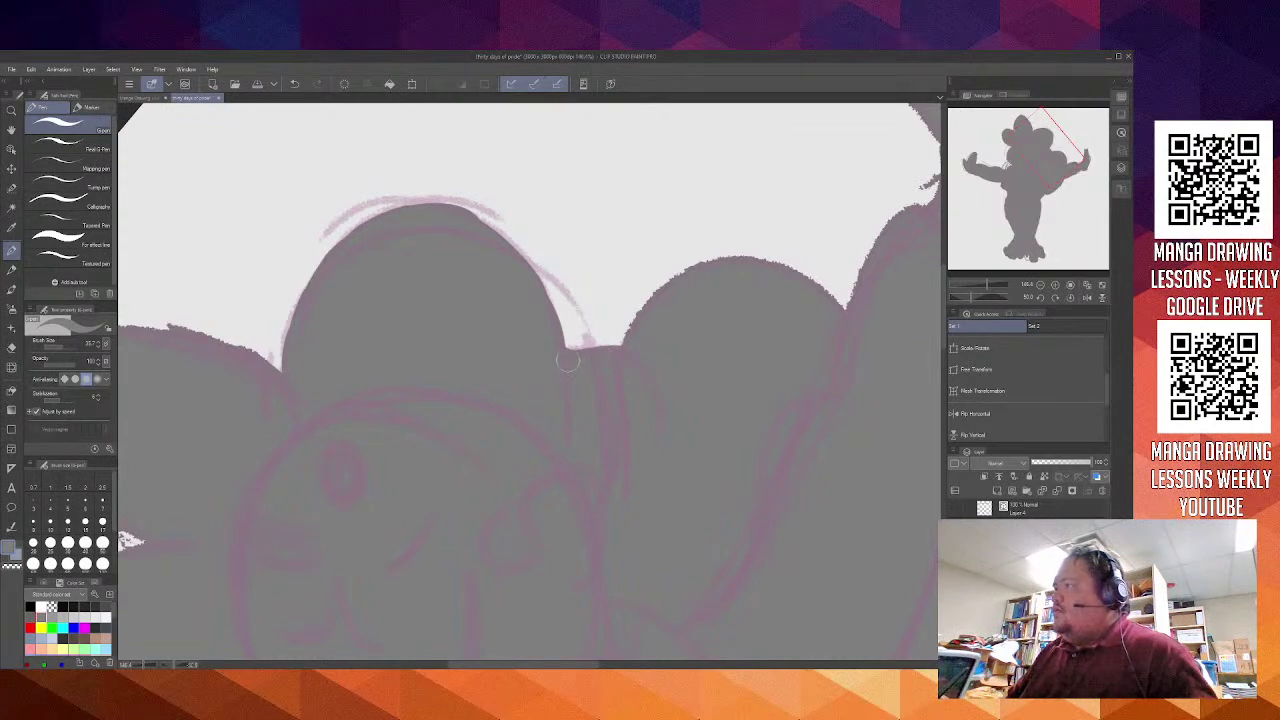
mouse_move(678, 293)
left_mouse_down()
mouse_move(632, 353)
mouse_move(684, 280)
mouse_move(722, 264)
mouse_move(757, 262)
mouse_move(835, 315)
left_mouse_up()
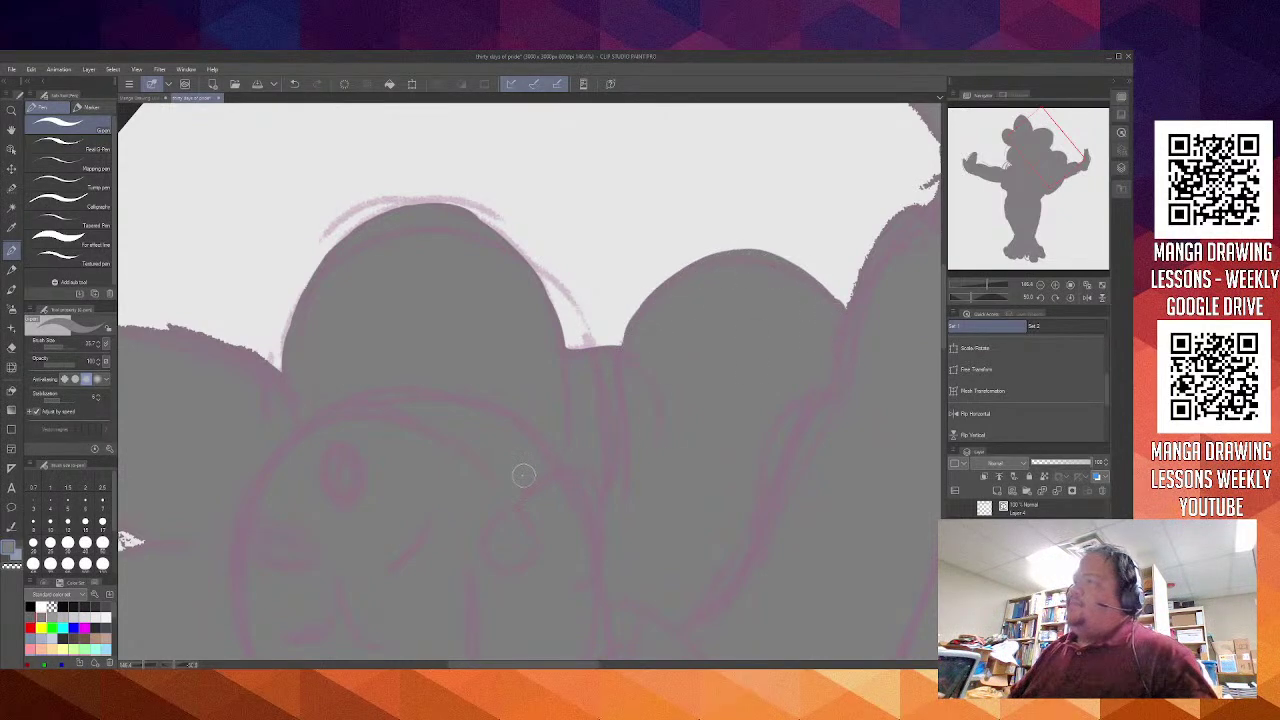
Smooth the outline of the tall top hair puff in grey down to where it meets the upper-right puff
left_click_drag(443, 414, 810, 412)
mouse_move(596, 370)
left_mouse_down()
mouse_move(520, 327)
mouse_move(437, 316)
mouse_move(374, 336)
mouse_move(353, 379)
mouse_move(380, 455)
mouse_move(486, 521)
left_mouse_up()
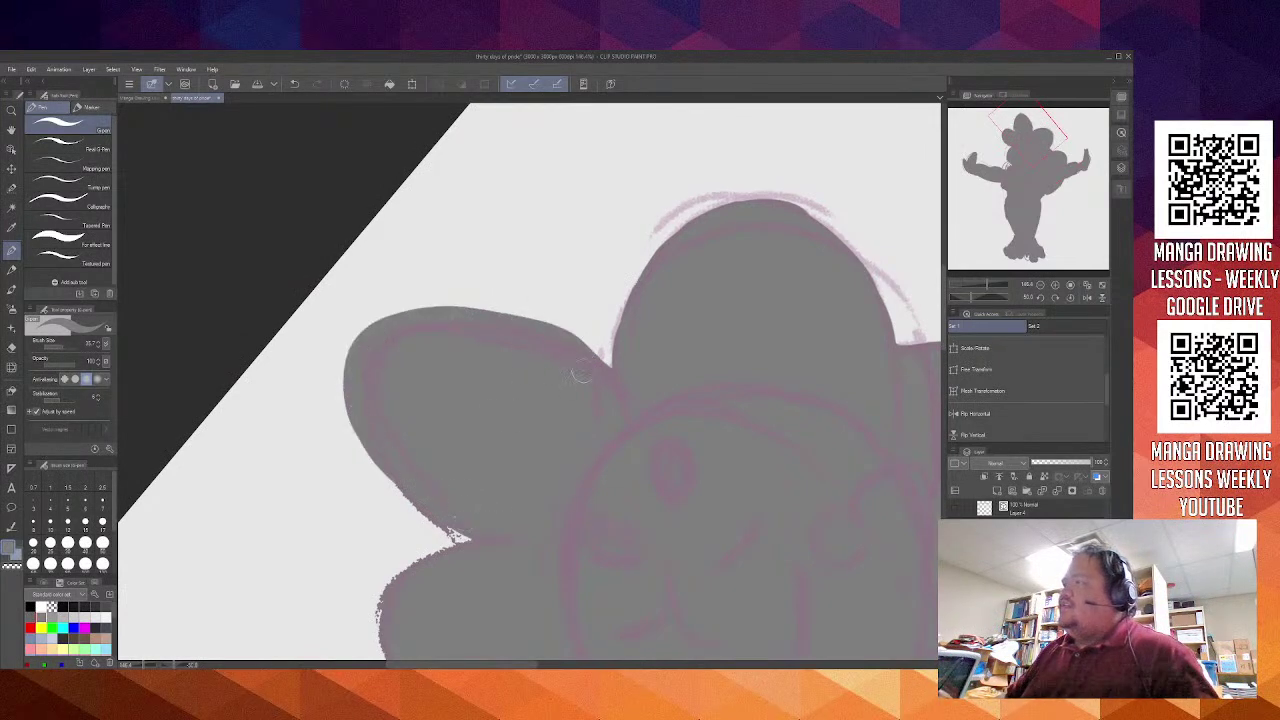
mouse_move(556, 335)
left_mouse_down()
mouse_move(590, 355)
mouse_move(614, 396)
left_mouse_up()
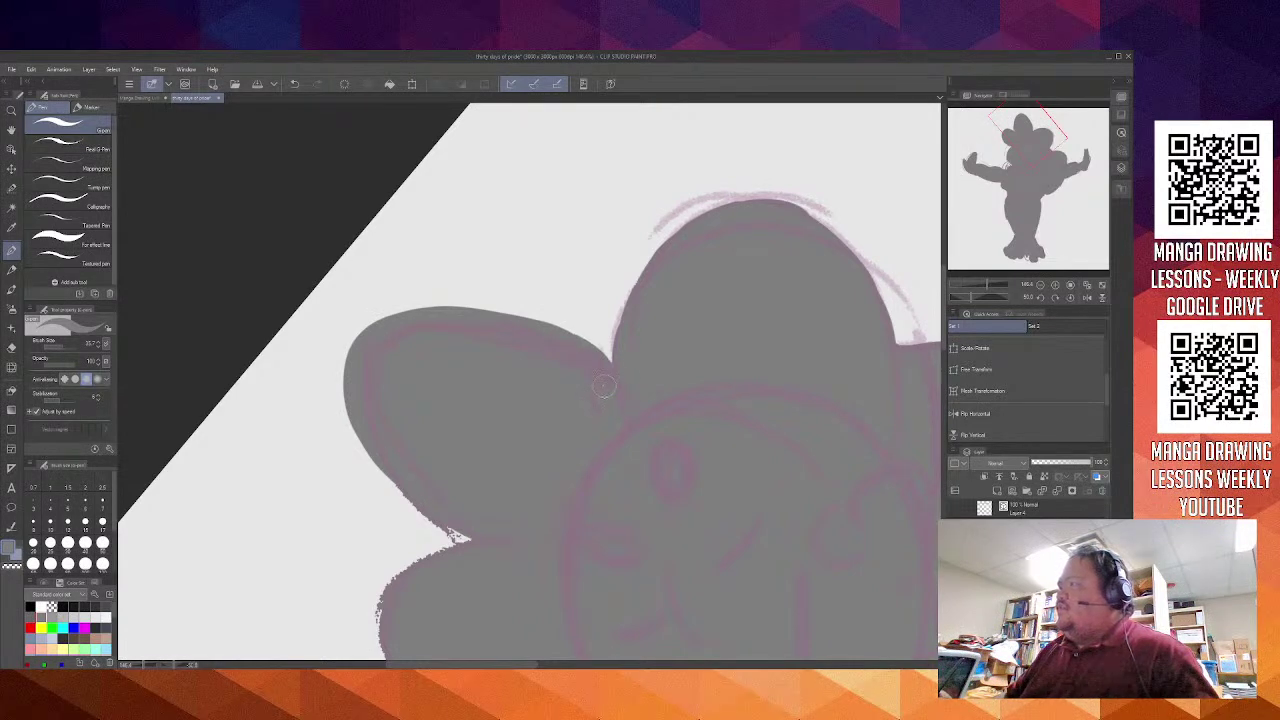
Smooth the outer edge of the upper-left hair puff with grey pen strokes, undoing the unsatisfactory ones
mouse_move(523, 477)
left_mouse_down()
mouse_move(577, 294)
mouse_move(537, 352)
mouse_move(462, 384)
mouse_move(424, 452)
left_mouse_up()
key("ctrl+z")
left_click_drag(538, 360, 440, 445)
key("ctrl+z")
mouse_move(538, 368)
left_mouse_down()
mouse_move(445, 413)
mouse_move(440, 451)
mouse_move(462, 481)
mouse_move(490, 500)
mouse_move(594, 513)
mouse_move(651, 486)
left_mouse_up()
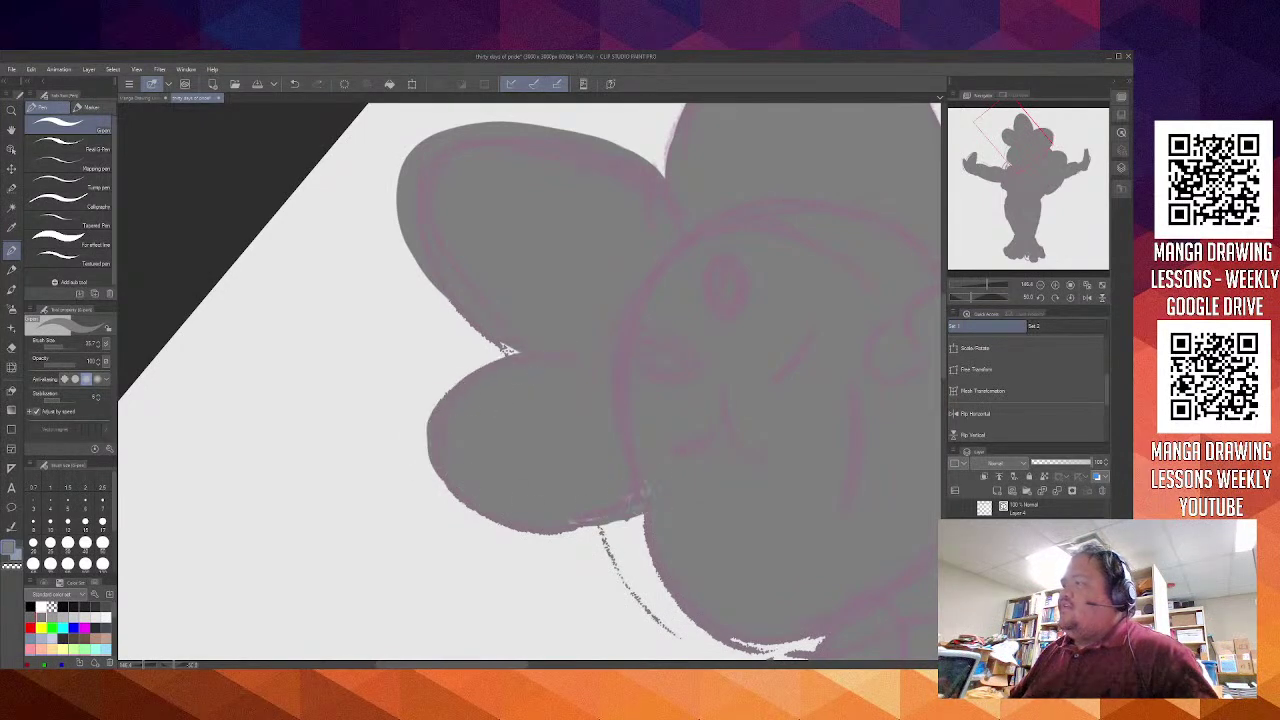
Redo the lower edge of the upper-left hair puff in grey until it curves cleanly into the head
mouse_move(506, 520)
left_mouse_down()
mouse_move(443, 480)
mouse_move(426, 427)
mouse_move(524, 369)
mouse_move(440, 429)
mouse_move(466, 478)
left_mouse_up()
key("ctrl+z")
key("ctrl+z")
left_click_drag(470, 392, 452, 457)
key("ctrl+z")
mouse_move(481, 390)
left_mouse_down()
mouse_move(439, 428)
mouse_move(457, 457)
mouse_move(448, 423)
mouse_move(446, 462)
mouse_move(488, 485)
mouse_move(460, 437)
mouse_move(442, 455)
mouse_move(500, 517)
mouse_move(462, 487)
mouse_move(565, 522)
mouse_move(499, 511)
mouse_move(508, 520)
mouse_move(628, 498)
mouse_move(551, 502)
mouse_move(511, 508)
mouse_move(522, 521)
mouse_move(656, 505)
left_mouse_up()
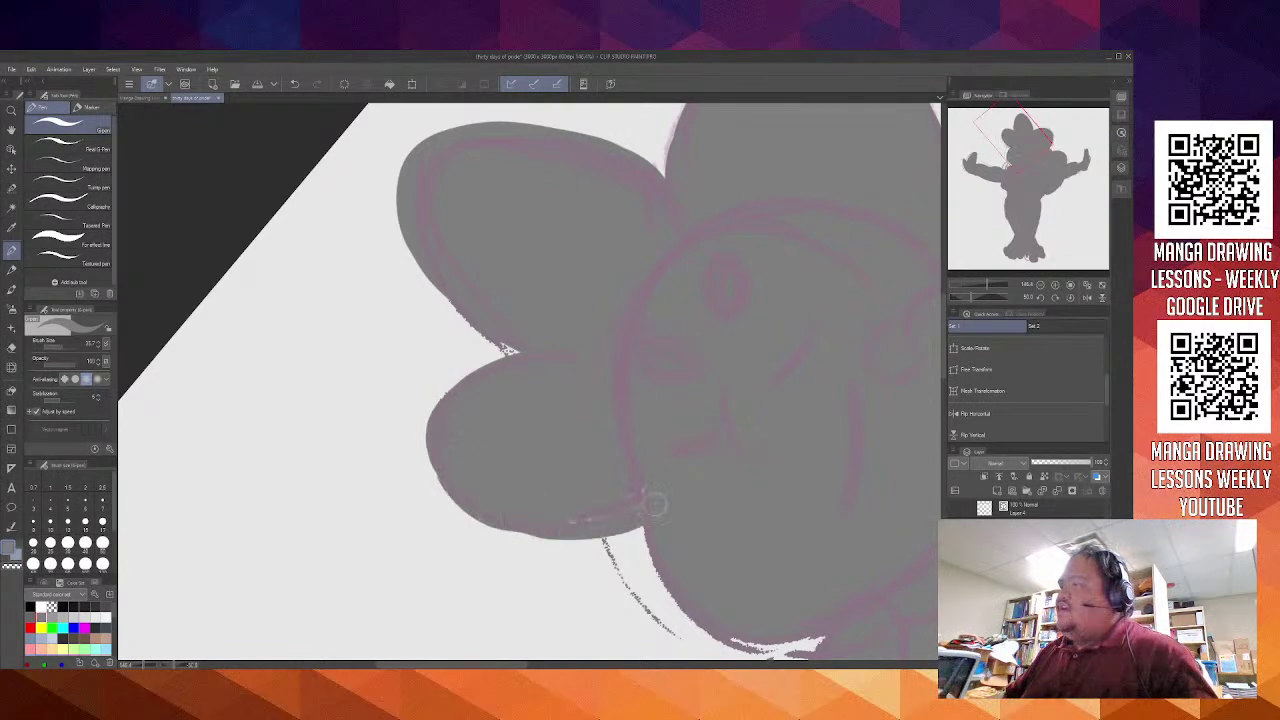
key("ctrl+z")
mouse_move(496, 511)
left_mouse_down()
mouse_move(620, 485)
mouse_move(539, 523)
mouse_move(671, 494)
left_mouse_up()
Clean up the lower edge of the head and the upper contour of the left arm and thumb in grey
left_click_drag(740, 568, 570, 342)
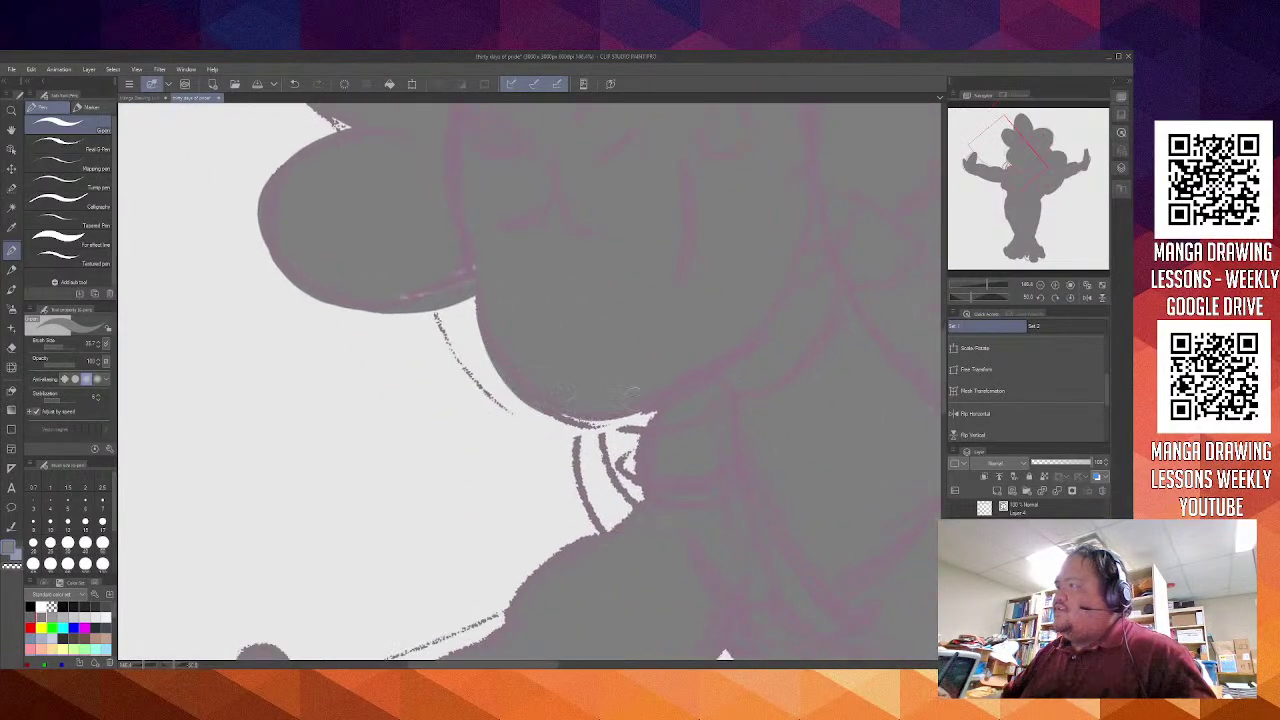
mouse_move(543, 392)
left_mouse_down()
mouse_move(643, 493)
mouse_move(723, 366)
mouse_move(571, 506)
mouse_move(612, 480)
mouse_move(634, 428)
left_mouse_up()
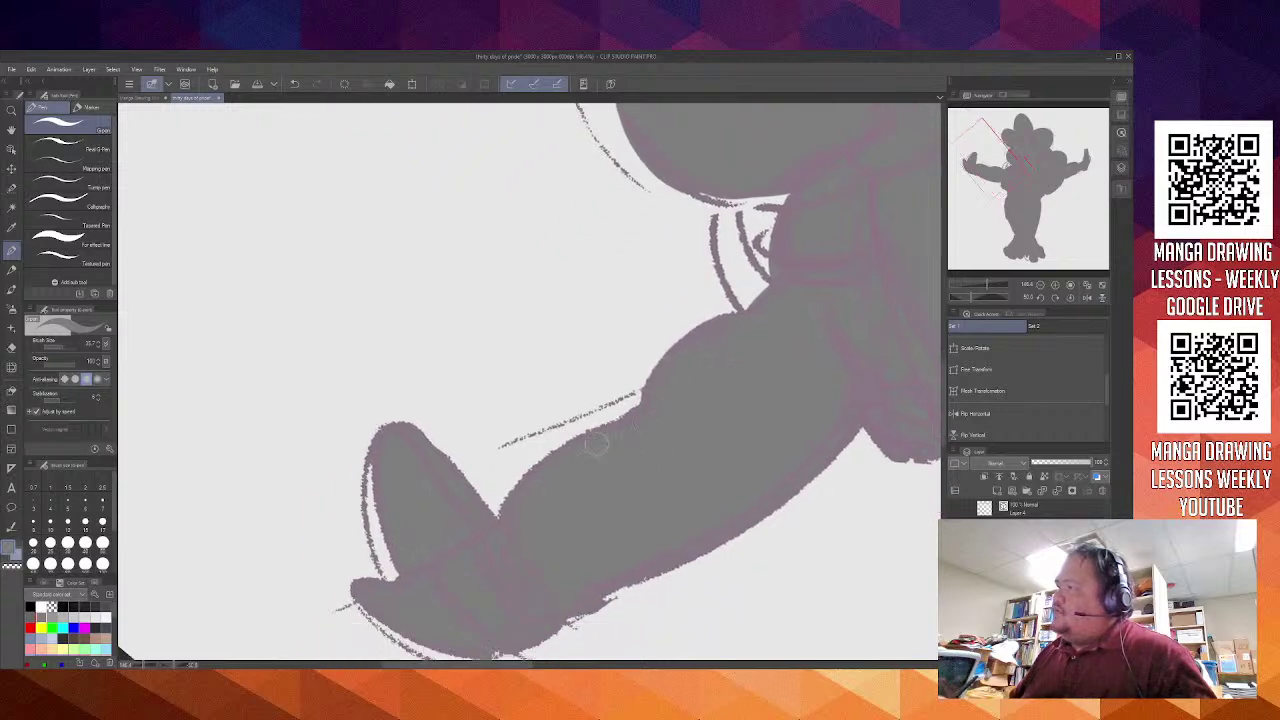
left_click_drag(410, 434, 496, 528)
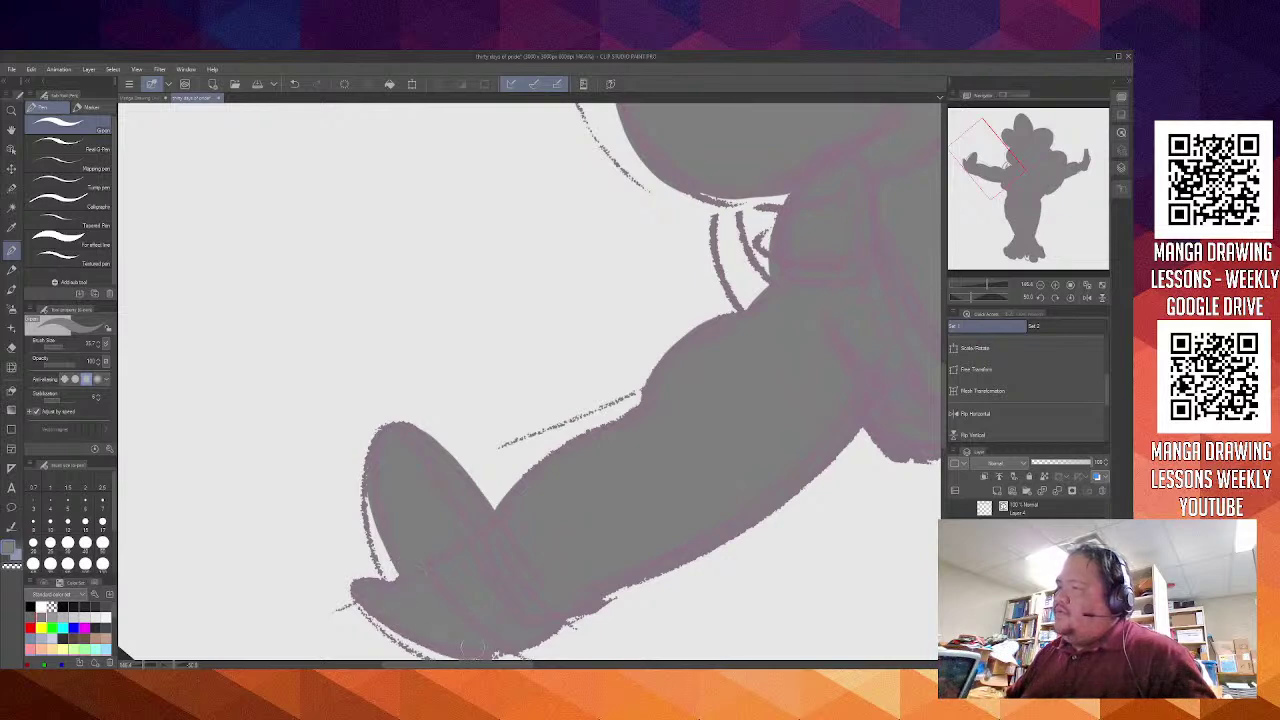
Smooth the underside of the left hand and wrist in grey, undoing and redrawing the stroke
left_click_drag(557, 586, 487, 471)
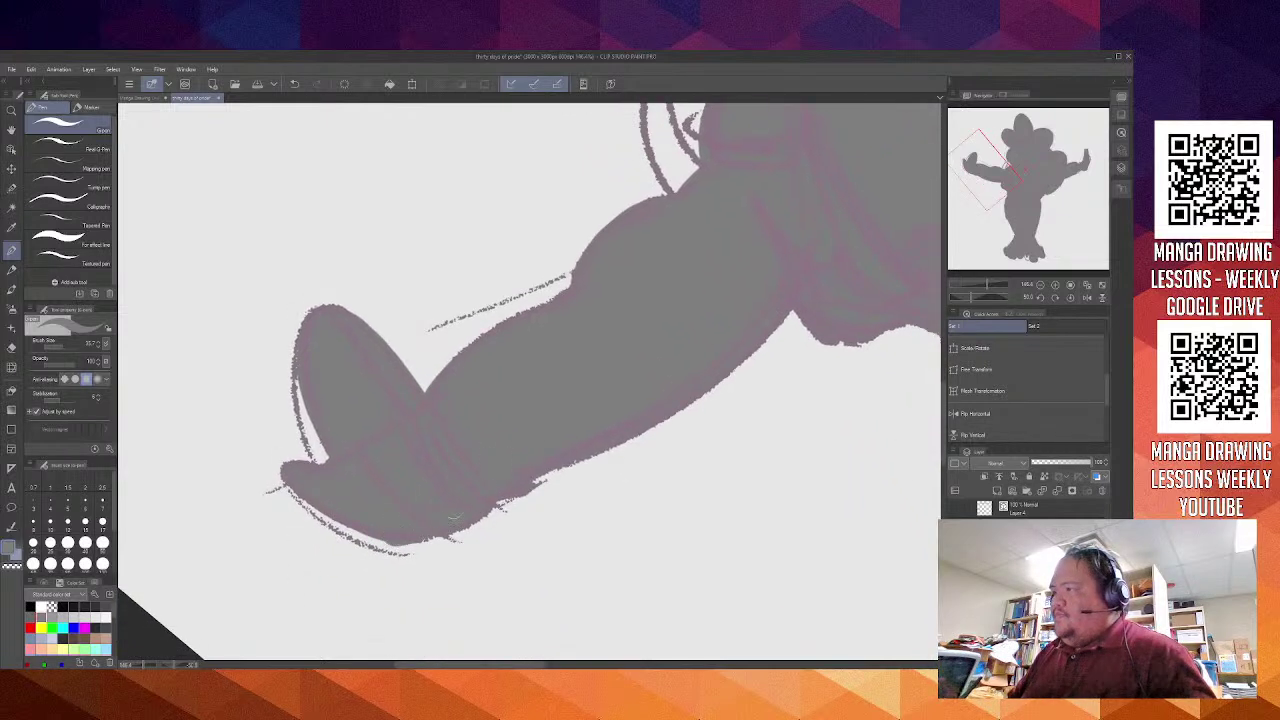
left_click_drag(413, 532, 506, 488)
key("ctrl+z")
key("ctrl+z")
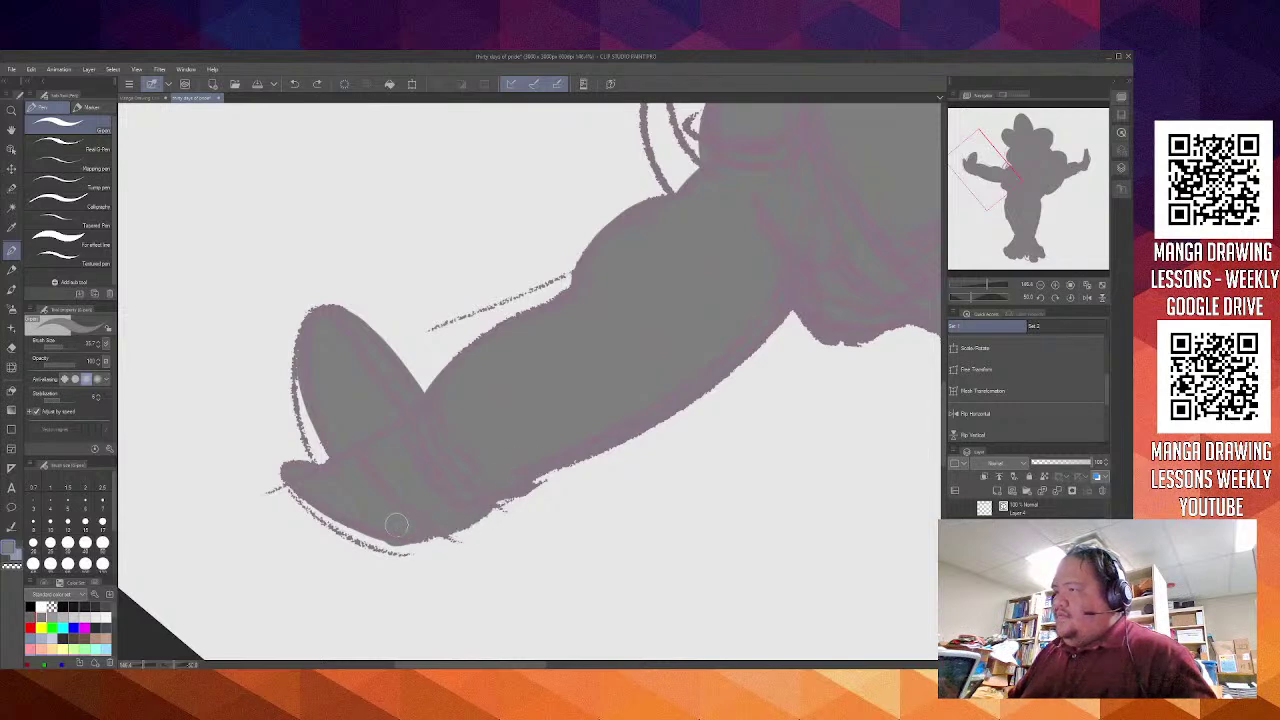
left_click_drag(383, 524, 529, 454)
Round the jacket's lower-left corner in grey and carve the waist edge beside it with transparent and grey strokes
mouse_move(604, 435)
left_mouse_down()
mouse_move(797, 311)
mouse_move(468, 495)
left_mouse_up()
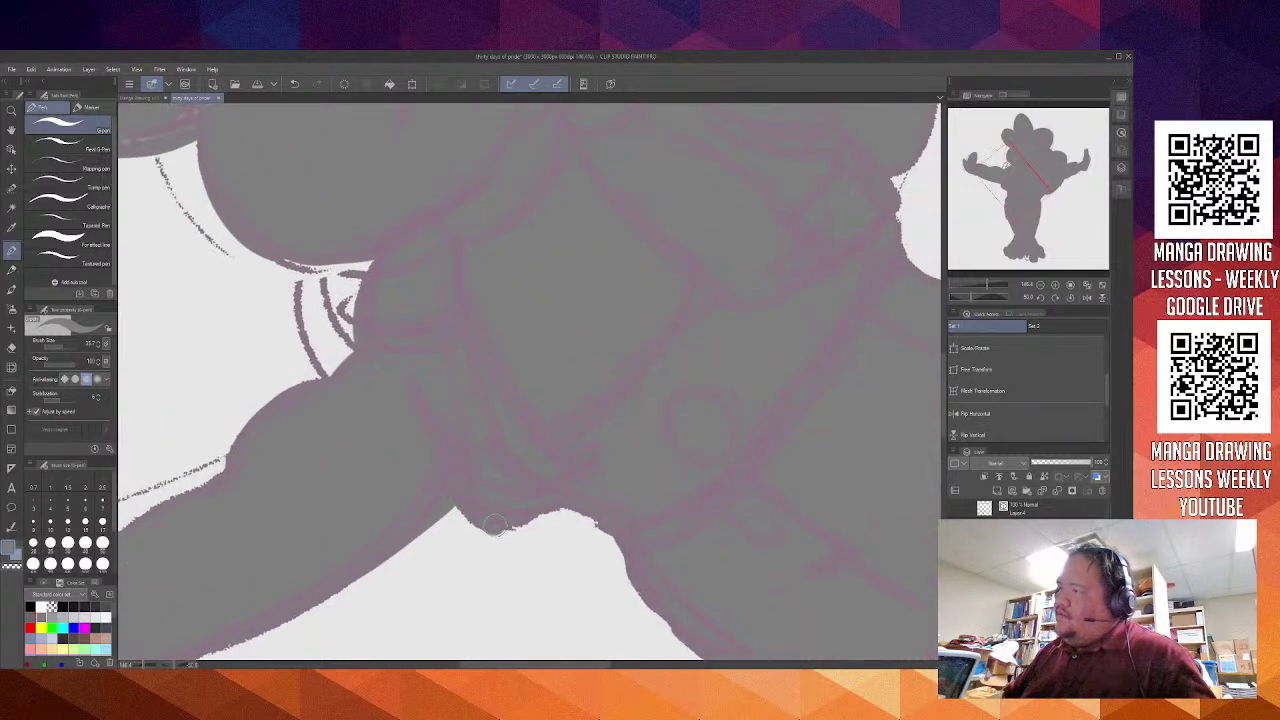
mouse_move(502, 528)
left_mouse_down()
mouse_move(562, 470)
mouse_move(618, 525)
left_mouse_up()
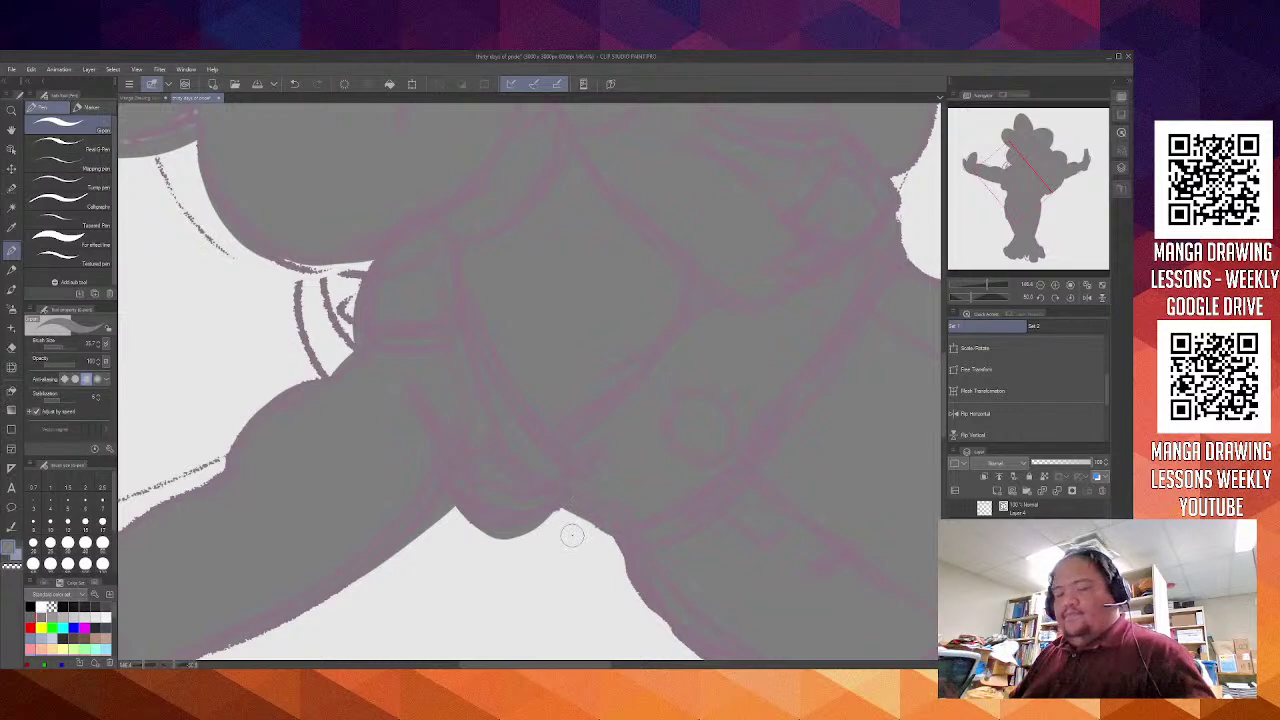
mouse_move(568, 516)
left_mouse_down()
mouse_move(606, 532)
mouse_move(557, 518)
mouse_move(563, 506)
mouse_move(550, 527)
mouse_move(566, 498)
mouse_move(610, 500)
mouse_move(557, 486)
mouse_move(623, 516)
mouse_move(605, 522)
mouse_move(620, 516)
mouse_move(638, 585)
mouse_move(619, 520)
mouse_move(623, 573)
mouse_move(684, 638)
left_mouse_up()
key("ctrl+z")
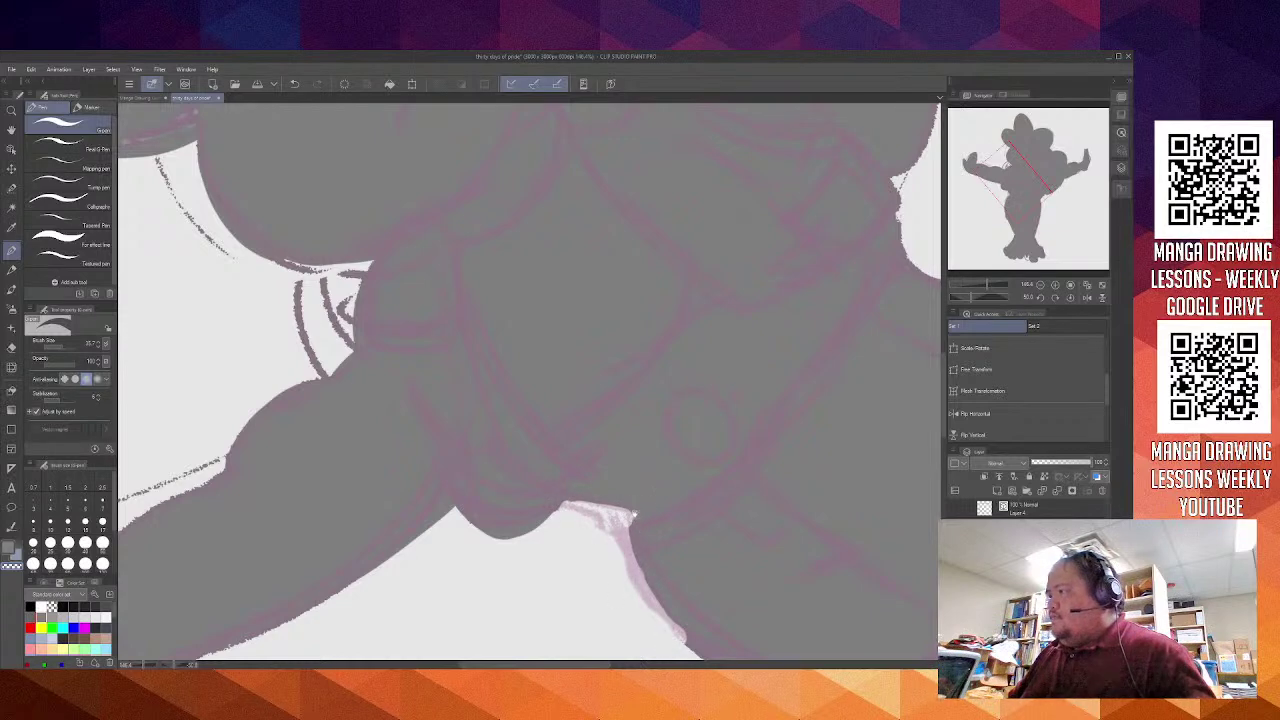
left_click_drag(632, 510, 648, 556)
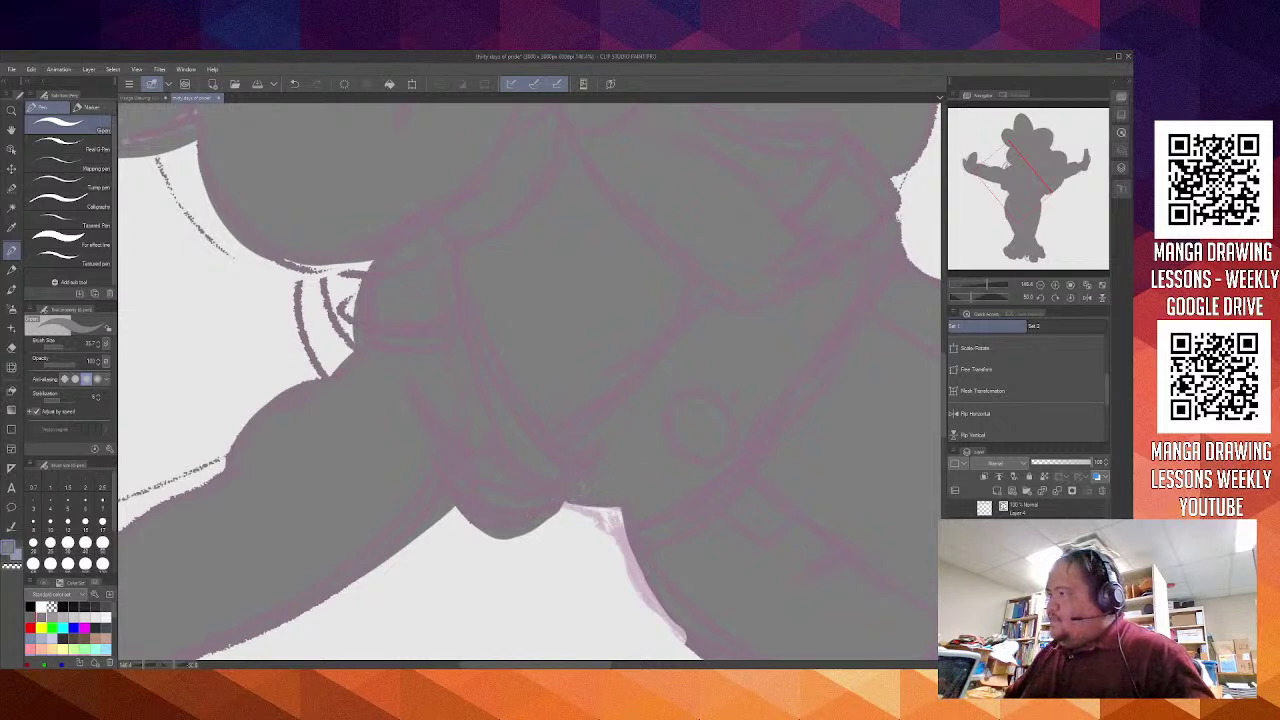
Undo the grey stroke on the left leg and trim the leg's outer edge down to the ankle with transparent strokes
left_click_drag(686, 487, 610, 303)
left_click_drag(592, 442, 682, 528)
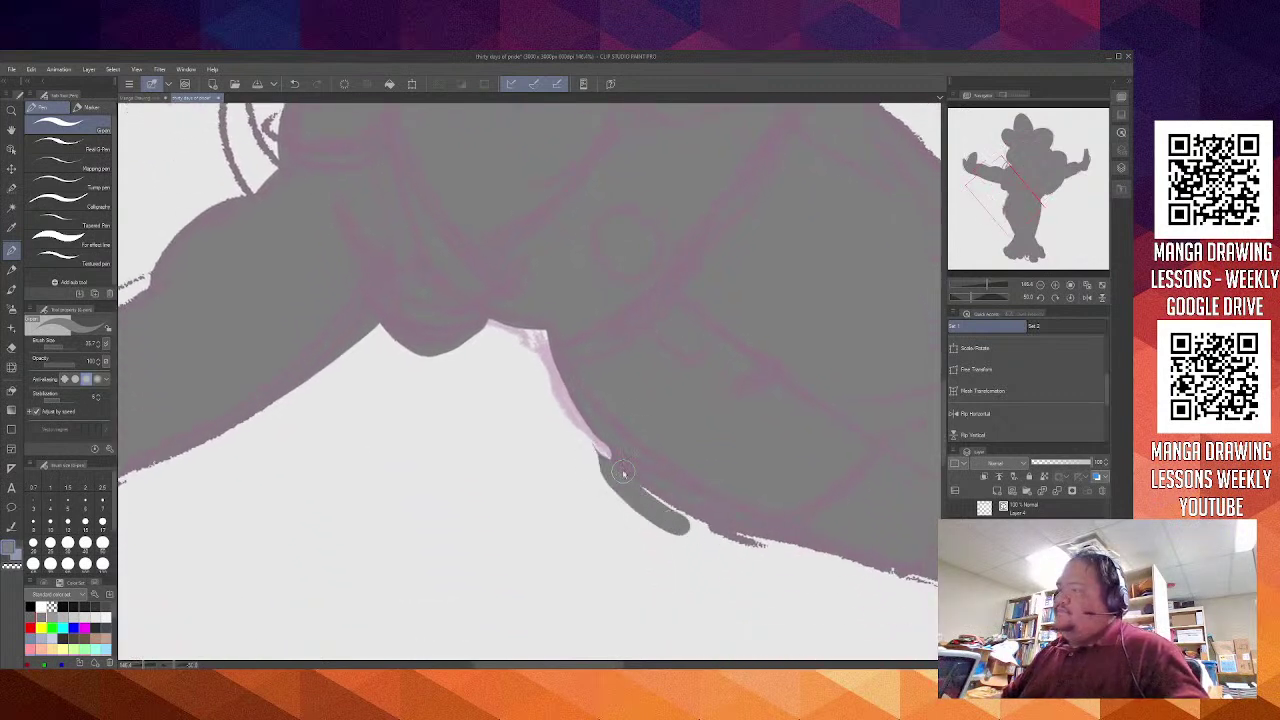
key("ctrl+z")
mouse_move(578, 410)
left_mouse_down()
mouse_move(650, 490)
mouse_move(690, 506)
mouse_move(718, 494)
mouse_move(488, 326)
mouse_move(532, 393)
left_mouse_up()
key("c")
mouse_move(451, 361)
left_mouse_down()
mouse_move(505, 385)
mouse_move(370, 311)
mouse_move(472, 370)
left_mouse_up()
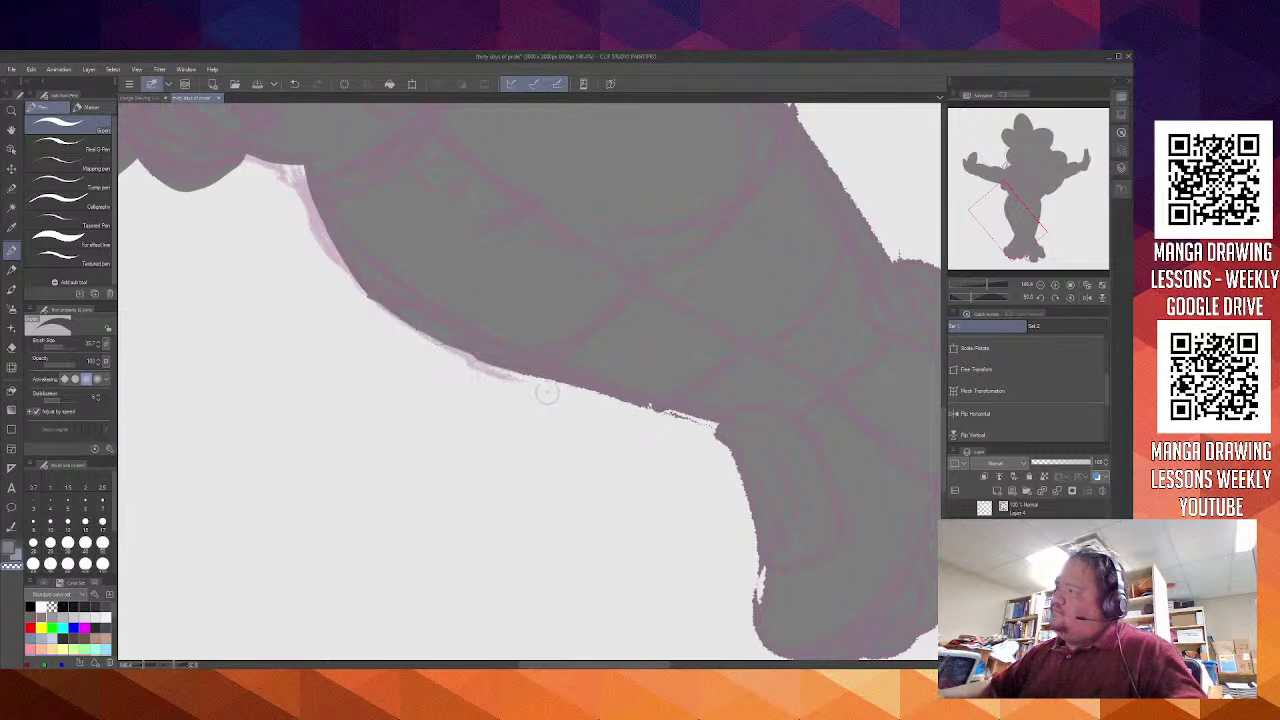
left_click_drag(545, 382, 718, 430)
key("-")
Examine the whole figure silhouette with the canvas turned upright
scroll(620, 449, "down", 2)
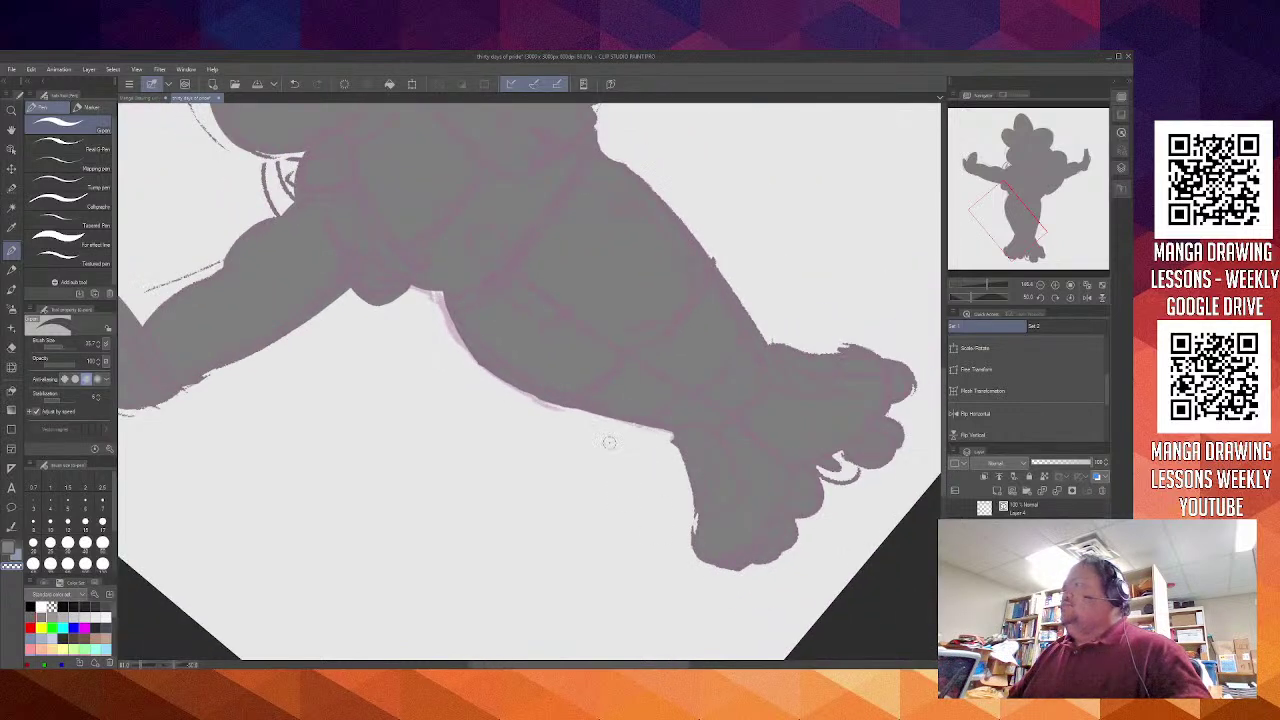
key("c")
scroll(634, 268, "up", 1)
key("shift+6")
key("shift+6")
key("shift+6")
key("shift+6")
key("shift+6")
key("shift+6")
key("shift+6")
left_click_drag(718, 272, 700, 545)
scroll(674, 427, "down", 4)
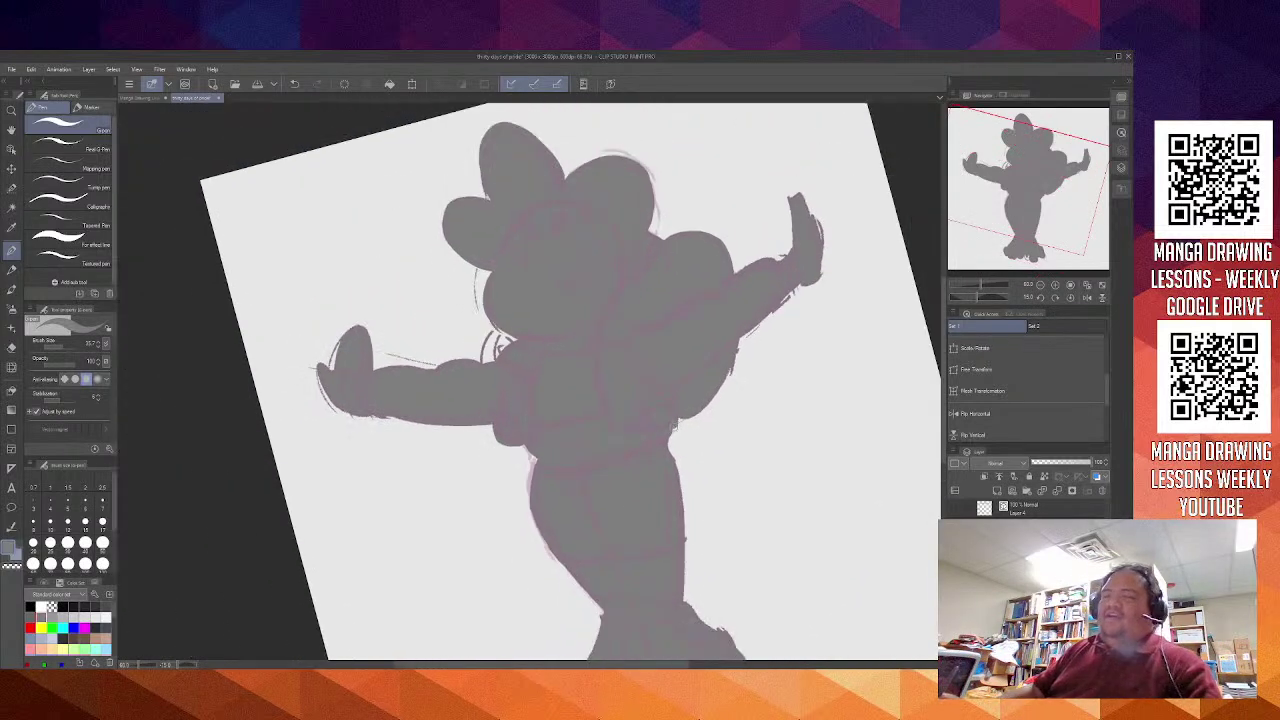
key("shift+6")
key("shift+6")
key("shift+6")
key("shift+6")
left_click_drag(652, 498, 650, 351)
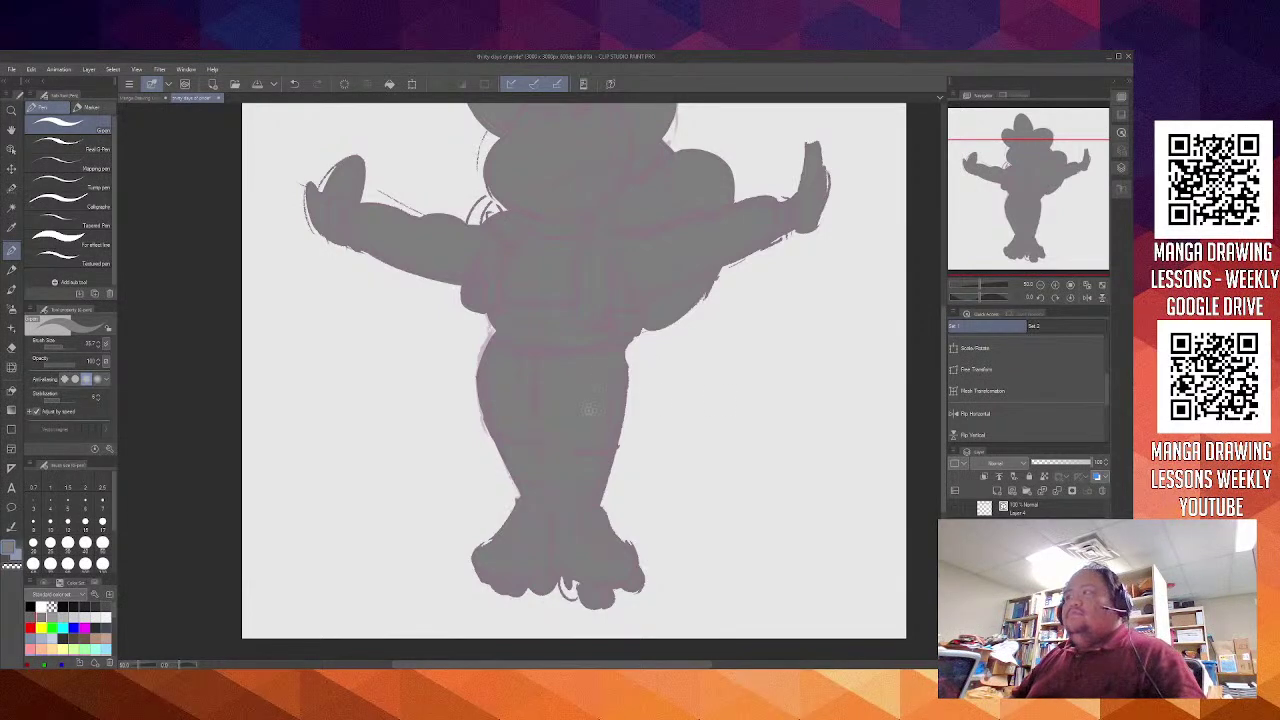
scroll(590, 400, "up", 2)
scroll(592, 398, "down", 3)
scroll(622, 348, "down", 2)
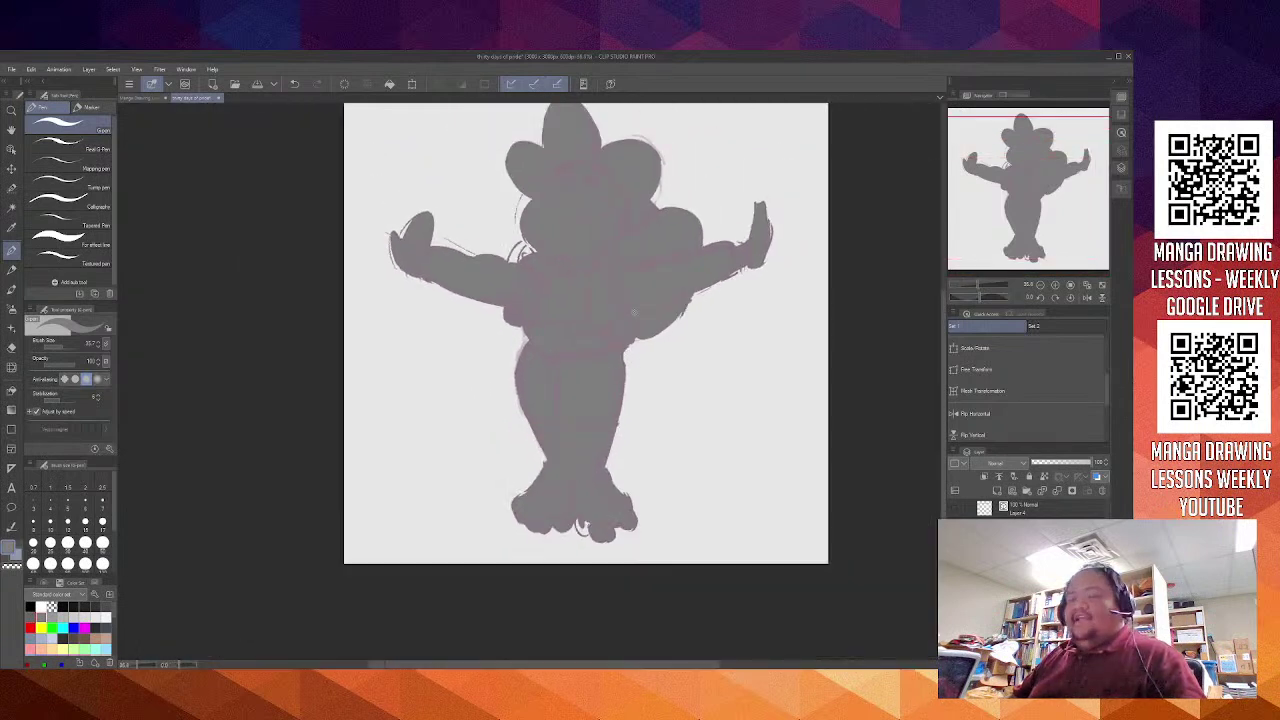
left_click_drag(638, 264, 613, 310)
scroll(613, 310, "up", 1)
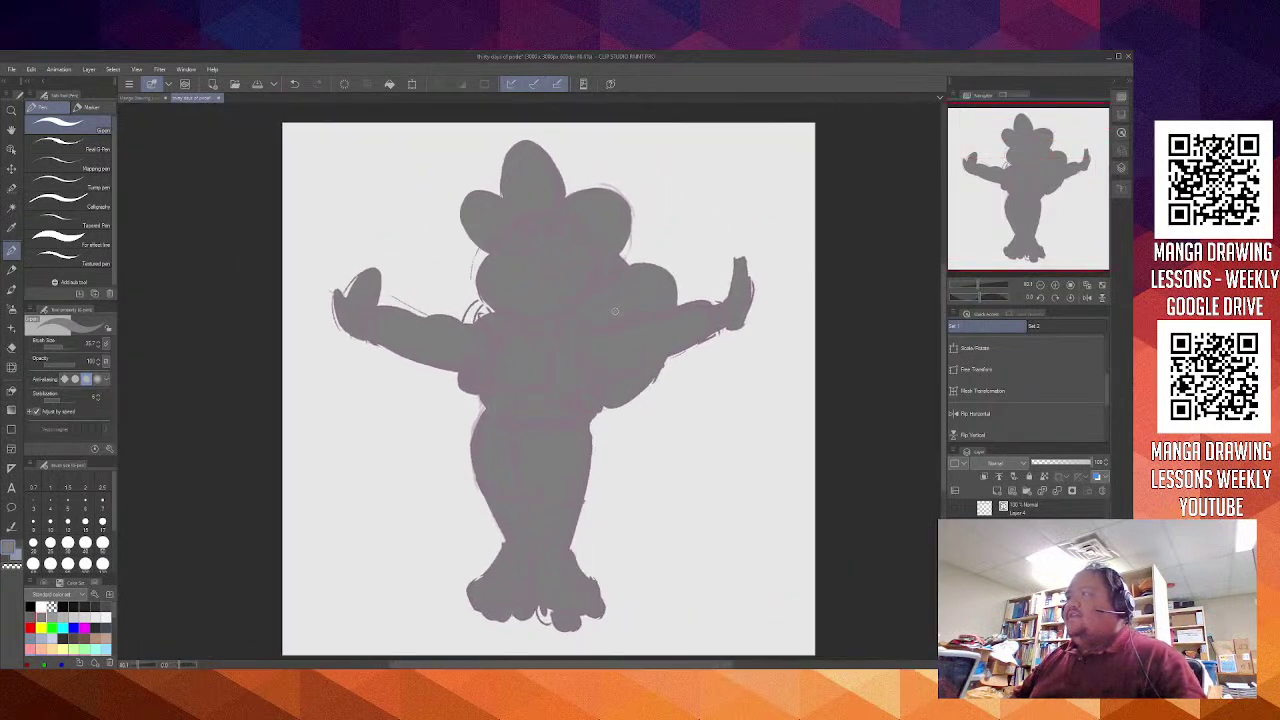